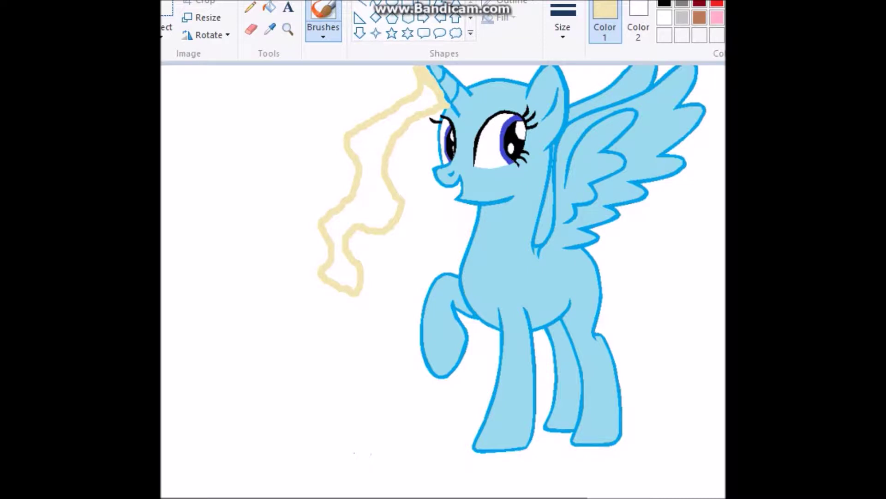
# Step: Outline a pale-yellow lock of hair from the forehead past the eye to the chest and fill it with the same color
pyautogui.click(457, 72)
pyautogui.moveTo(469, 85)
pyautogui.mouseDown()
pyautogui.moveTo(533, 87)
pyautogui.moveTo(547, 141)
pyautogui.moveTo(527, 248)
pyautogui.moveTo(548, 273)
pyautogui.moveTo(542, 305)
pyautogui.moveTo(505, 300)
pyautogui.moveTo(524, 277)
pyautogui.moveTo(503, 222)
pyautogui.moveTo(521, 199)
pyautogui.moveTo(542, 124)
pyautogui.moveTo(507, 102)
pyautogui.moveTo(470, 90)
pyautogui.mouseUp()
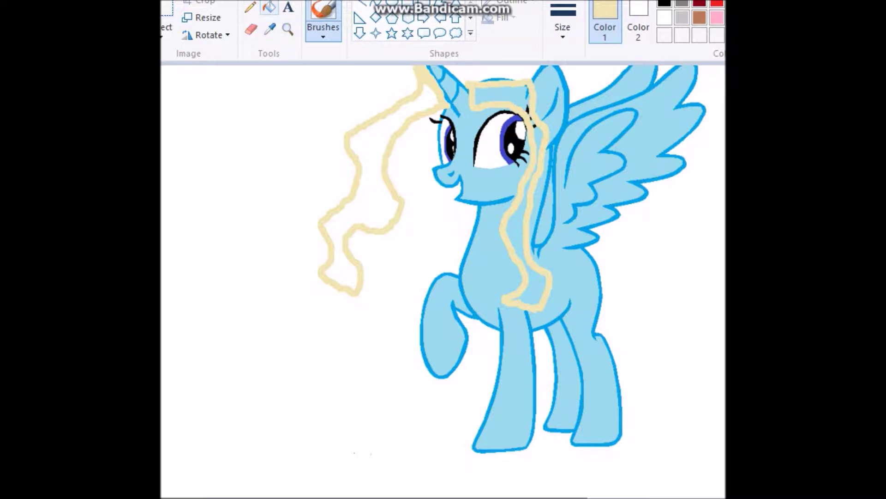
pyautogui.click(270, 7)
pyautogui.click(501, 96)
pyautogui.click(540, 139)
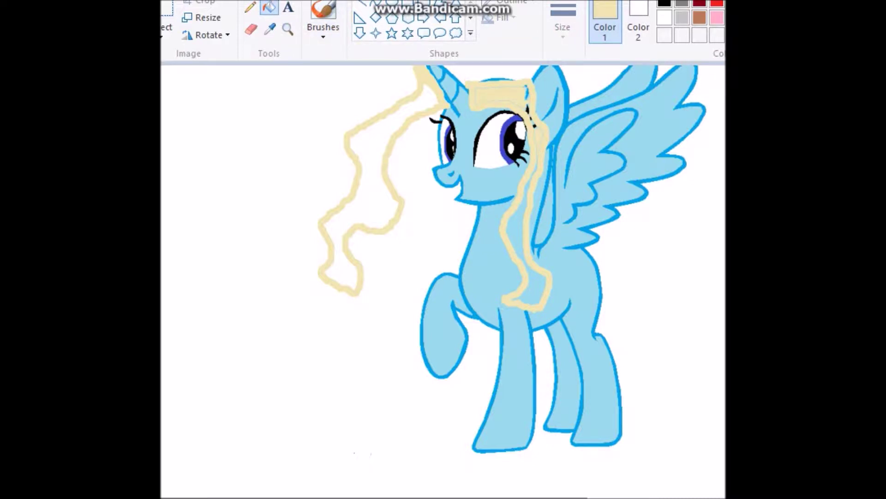
pyautogui.click(515, 231)
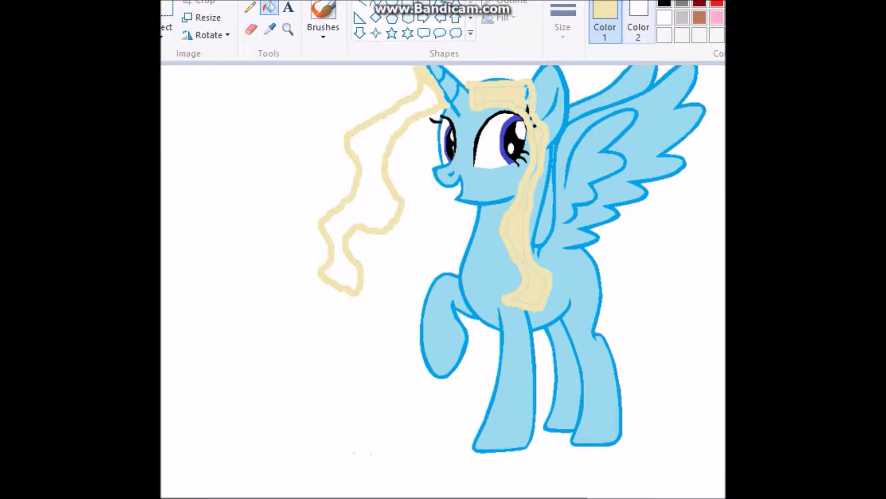
# Step: Brush pale yellow over the leftover blue and black spots in the lock of hair beside the eye
pyautogui.click(324, 18)
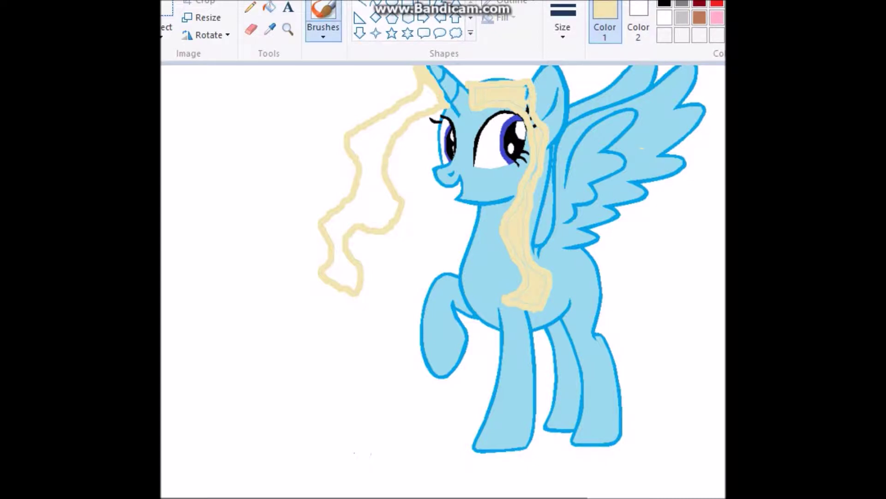
pyautogui.click(528, 89)
pyautogui.click(527, 95)
pyautogui.click(528, 108)
pyautogui.click(535, 124)
# Step: Fill the flowing mane strand in front of the face with pale yellow and touch up its lower tip and edges
pyautogui.moveTo(355, 284)
pyautogui.mouseDown()
pyautogui.moveTo(355, 269)
pyautogui.moveTo(352, 286)
pyautogui.moveTo(326, 274)
pyautogui.moveTo(350, 271)
pyautogui.moveTo(336, 263)
pyautogui.mouseUp()
pyautogui.click(270, 6)
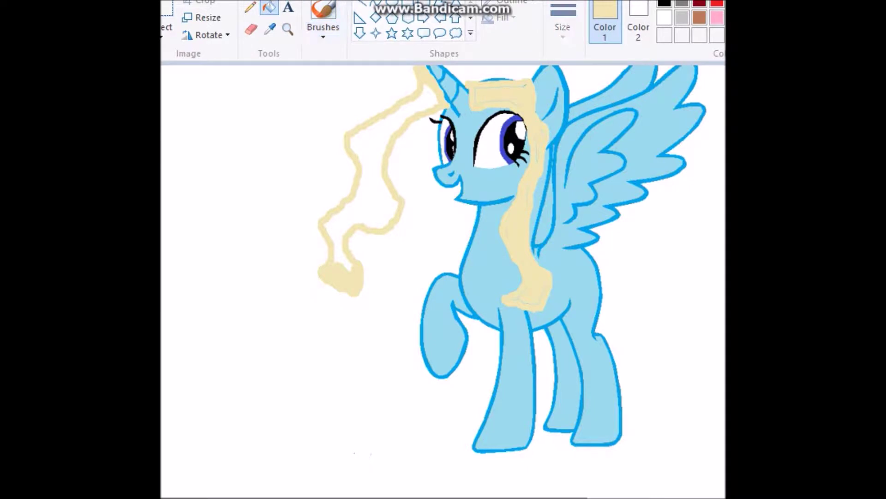
pyautogui.click(370, 185)
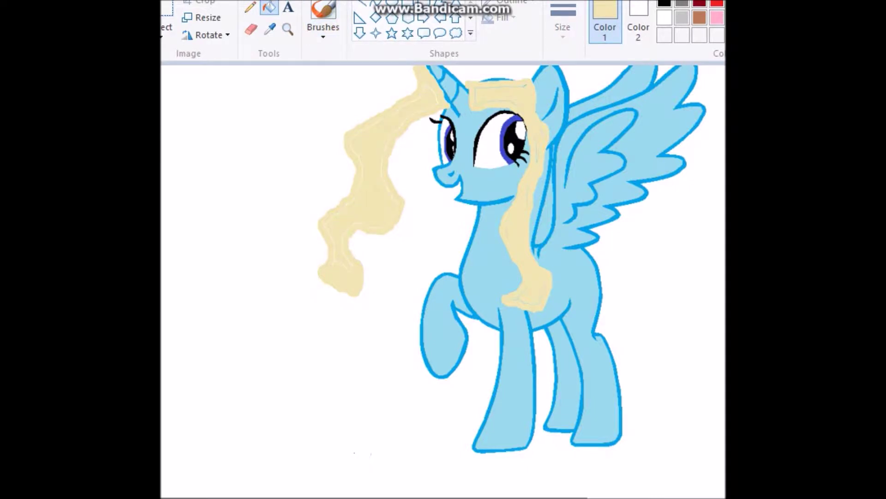
pyautogui.click(323, 10)
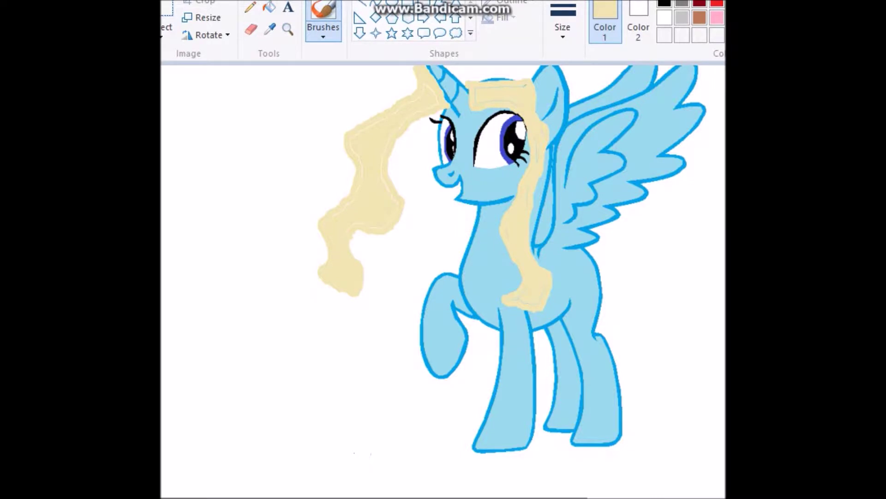
pyautogui.moveTo(375, 236); pyautogui.dragTo(393, 231)
pyautogui.moveTo(393, 178)
pyautogui.mouseDown()
pyautogui.moveTo(395, 189)
pyautogui.moveTo(391, 176)
pyautogui.mouseUp()
# Step: Paint a white wavy streak down the middle of both mane strands
pyautogui.click(664, 17)
pyautogui.click(349, 138)
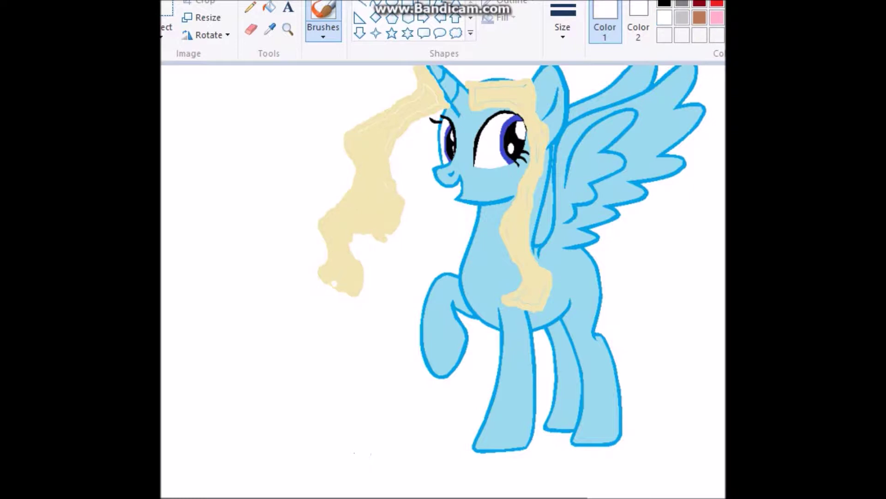
pyautogui.moveTo(336, 283)
pyautogui.mouseDown()
pyautogui.moveTo(346, 220)
pyautogui.moveTo(372, 205)
pyautogui.moveTo(377, 133)
pyautogui.moveTo(431, 86)
pyautogui.moveTo(508, 92)
pyautogui.moveTo(475, 95)
pyautogui.moveTo(524, 105)
pyautogui.moveTo(538, 131)
pyautogui.moveTo(537, 175)
pyautogui.moveTo(518, 206)
pyautogui.moveTo(513, 250)
pyautogui.moveTo(540, 280)
pyautogui.moveTo(525, 308)
pyautogui.mouseUp()
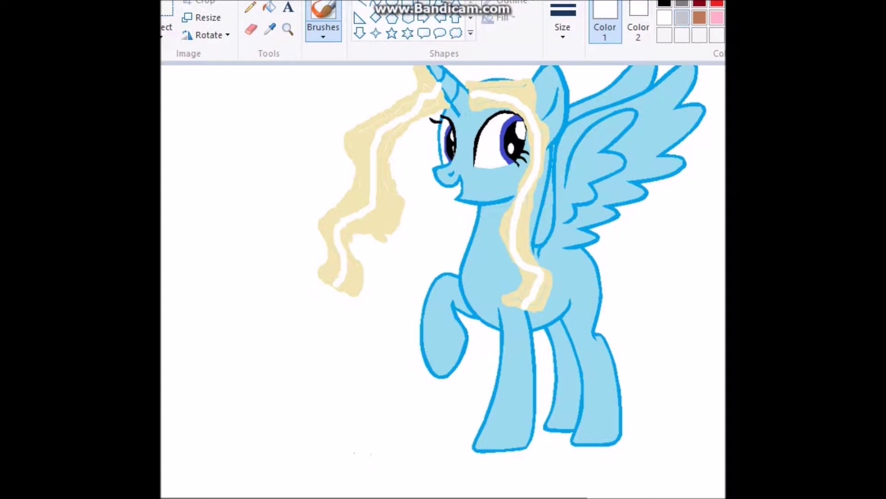
pyautogui.click(536, 291)
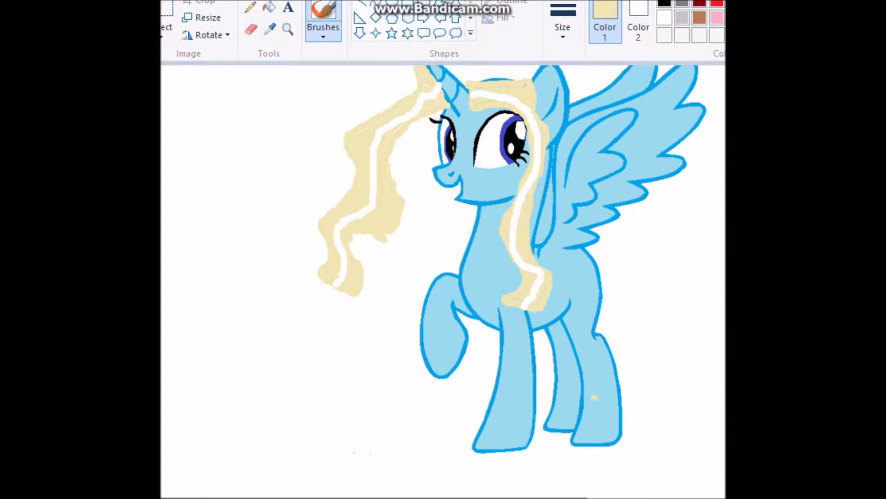
# Step: Outline a long wavy tail with a curled tip in pale yellow and fill all its sections with that color
pyautogui.moveTo(597, 266)
pyautogui.mouseDown()
pyautogui.moveTo(617, 273)
pyautogui.moveTo(664, 340)
pyautogui.moveTo(668, 409)
pyautogui.moveTo(689, 432)
pyautogui.moveTo(656, 435)
pyautogui.moveTo(687, 456)
pyautogui.moveTo(707, 439)
pyautogui.moveTo(712, 409)
pyautogui.moveTo(688, 388)
pyautogui.moveTo(707, 317)
pyautogui.moveTo(665, 264)
pyautogui.moveTo(643, 252)
pyautogui.moveTo(597, 244)
pyautogui.moveTo(584, 252)
pyautogui.moveTo(594, 262)
pyautogui.moveTo(588, 253)
pyautogui.mouseUp()
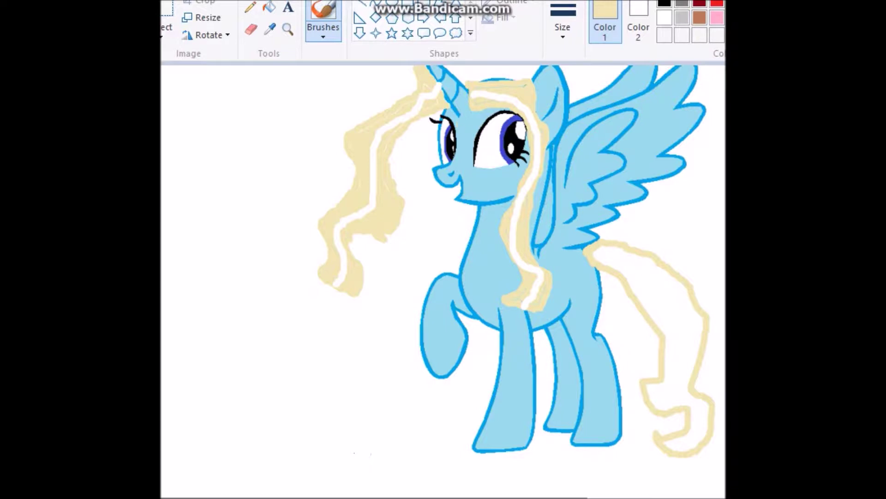
pyautogui.moveTo(597, 235)
pyautogui.mouseDown()
pyautogui.moveTo(705, 277)
pyautogui.moveTo(721, 423)
pyautogui.moveTo(714, 443)
pyautogui.moveTo(658, 459)
pyautogui.moveTo(650, 440)
pyautogui.mouseUp()
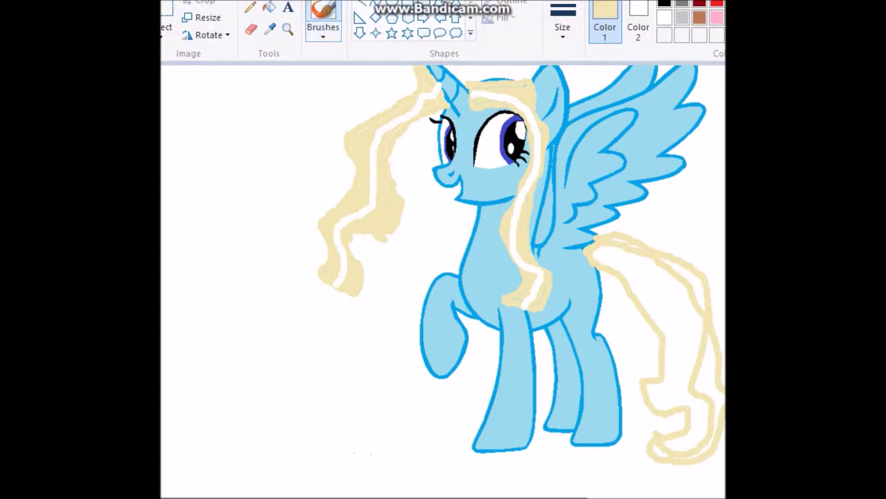
pyautogui.click(269, 7)
pyautogui.click(670, 323)
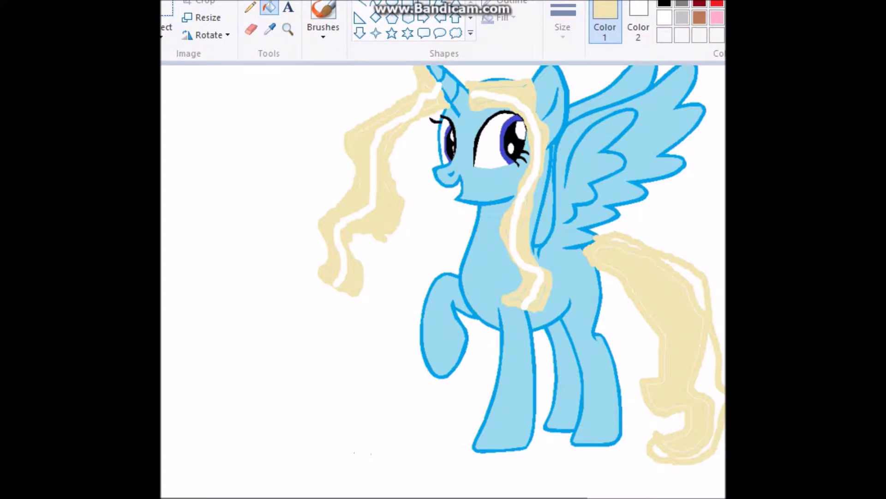
pyautogui.click(709, 370)
pyautogui.click(659, 452)
pyautogui.click(706, 448)
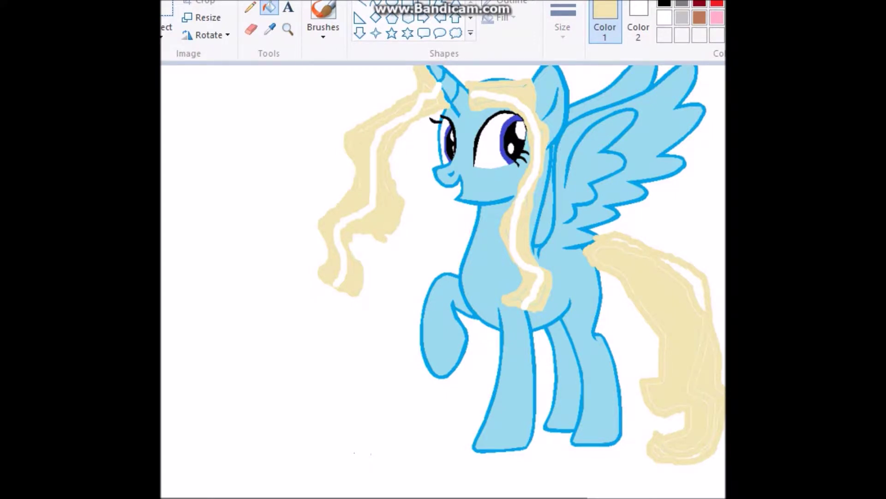
pyautogui.click(688, 277)
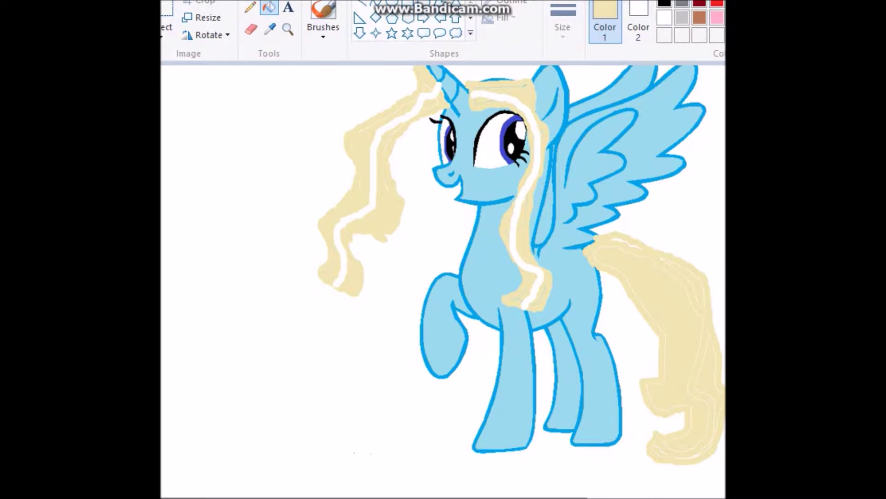
# Step: Paint three white snowflakes on the upper and middle part of the tail with the round brush
pyautogui.click(664, 18)
pyautogui.click(323, 14)
pyautogui.moveTo(655, 275)
pyautogui.mouseDown()
pyautogui.moveTo(642, 302)
pyautogui.moveTo(647, 287)
pyautogui.moveTo(662, 314)
pyautogui.moveTo(651, 274)
pyautogui.moveTo(640, 287)
pyautogui.moveTo(661, 299)
pyautogui.mouseUp()
pyautogui.moveTo(675, 362)
pyautogui.mouseDown()
pyautogui.moveTo(693, 339)
pyautogui.moveTo(675, 322)
pyautogui.moveTo(691, 364)
pyautogui.moveTo(682, 374)
pyautogui.moveTo(666, 348)
pyautogui.moveTo(701, 356)
pyautogui.mouseUp()
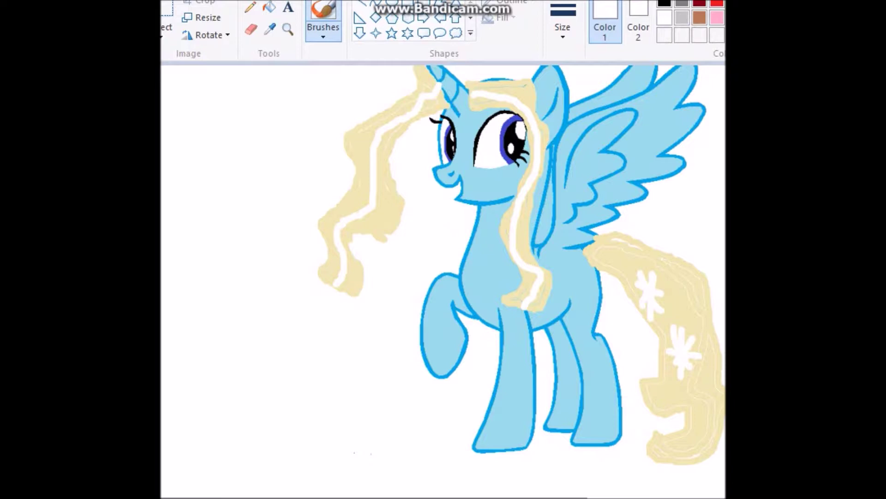
pyautogui.click(323, 28)
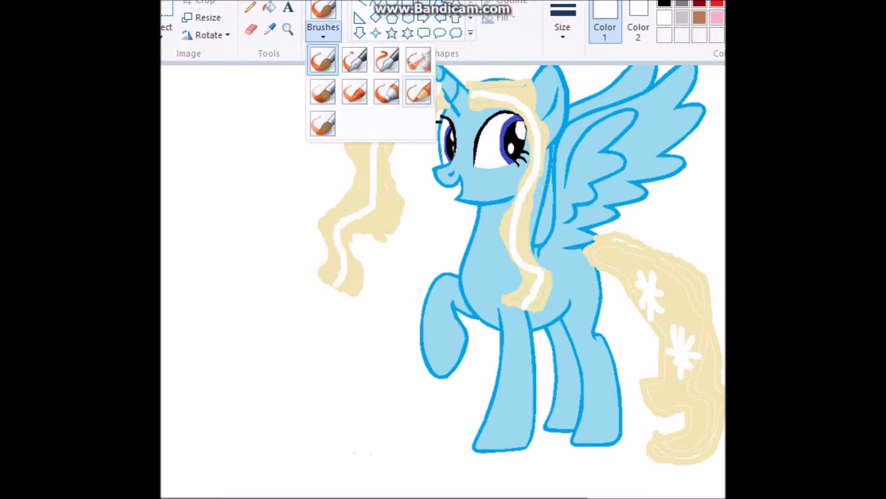
pyautogui.click(324, 59)
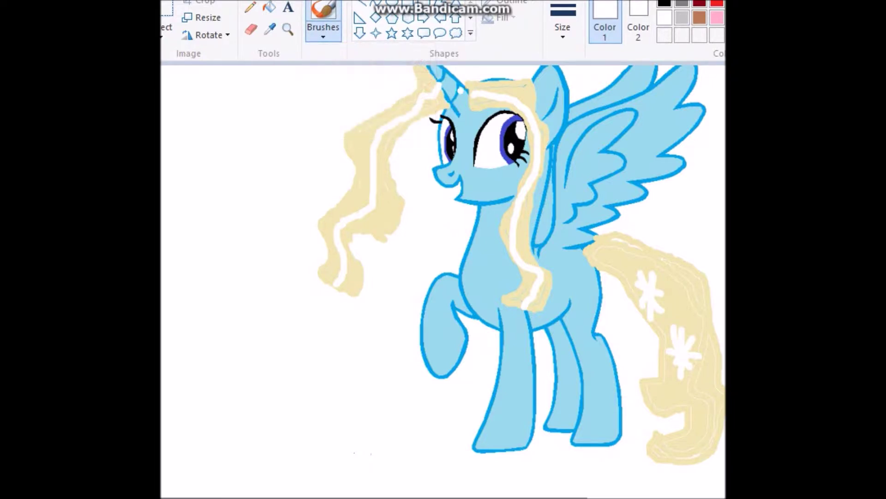
pyautogui.moveTo(684, 295)
pyautogui.mouseDown()
pyautogui.moveTo(698, 281)
pyautogui.moveTo(700, 311)
pyautogui.moveTo(669, 302)
pyautogui.moveTo(688, 309)
pyautogui.moveTo(684, 269)
pyautogui.moveTo(694, 297)
pyautogui.mouseUp()
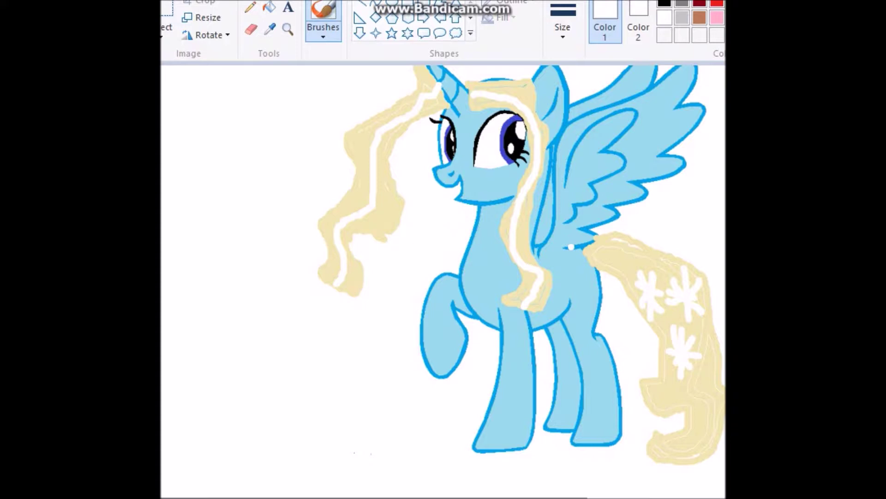
# Step: Paint three white wavy streaks across the wing feathers
pyautogui.moveTo(583, 220)
pyautogui.mouseDown()
pyautogui.moveTo(609, 189)
pyautogui.moveTo(651, 167)
pyautogui.moveTo(630, 176)
pyautogui.moveTo(652, 167)
pyautogui.moveTo(649, 150)
pyautogui.moveTo(693, 112)
pyautogui.mouseUp()
pyautogui.click(651, 168)
pyautogui.moveTo(550, 220)
pyautogui.mouseDown()
pyautogui.moveTo(590, 163)
pyautogui.moveTo(613, 156)
pyautogui.moveTo(596, 137)
pyautogui.moveTo(608, 126)
pyautogui.mouseUp()
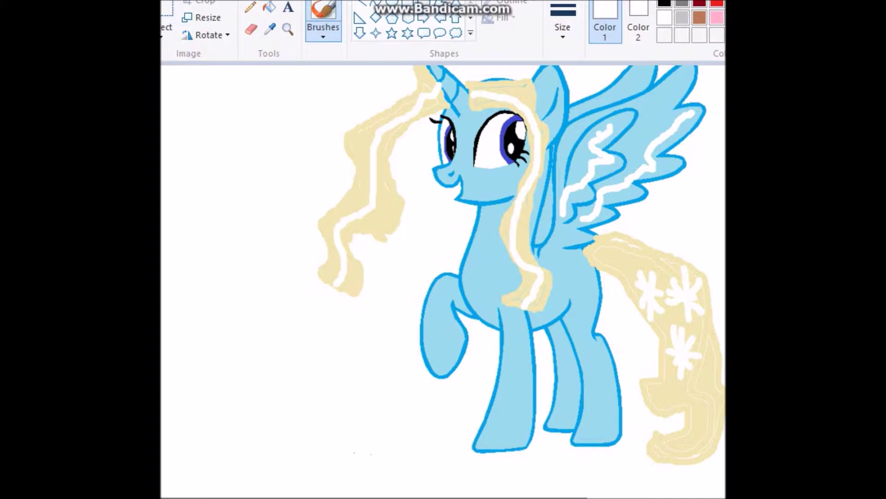
pyautogui.moveTo(561, 184)
pyautogui.mouseDown()
pyautogui.moveTo(564, 147)
pyautogui.moveTo(582, 127)
pyautogui.moveTo(654, 106)
pyautogui.moveTo(681, 66)
pyautogui.mouseUp()
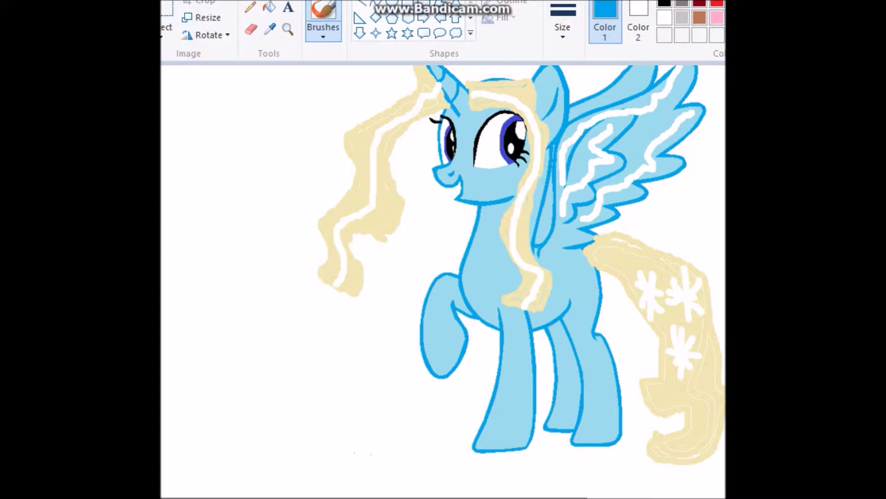
pyautogui.click(206, 34)
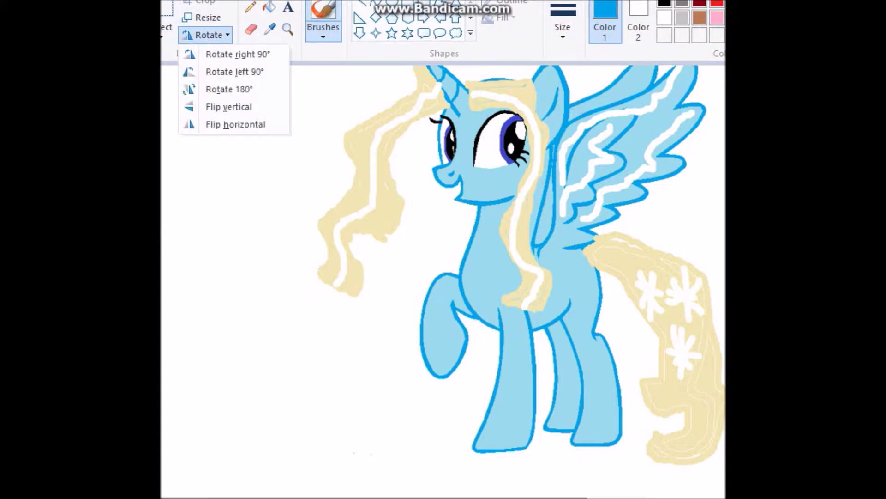
pyautogui.press('Escape')
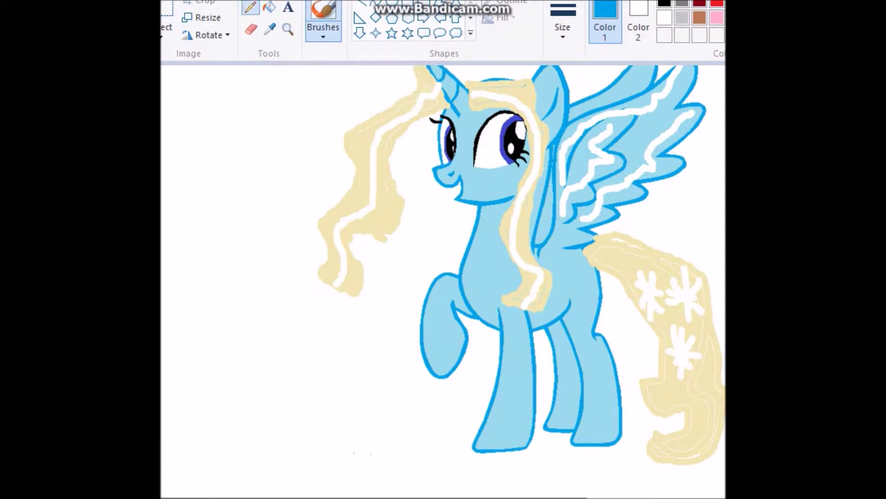
pyautogui.click(250, 7)
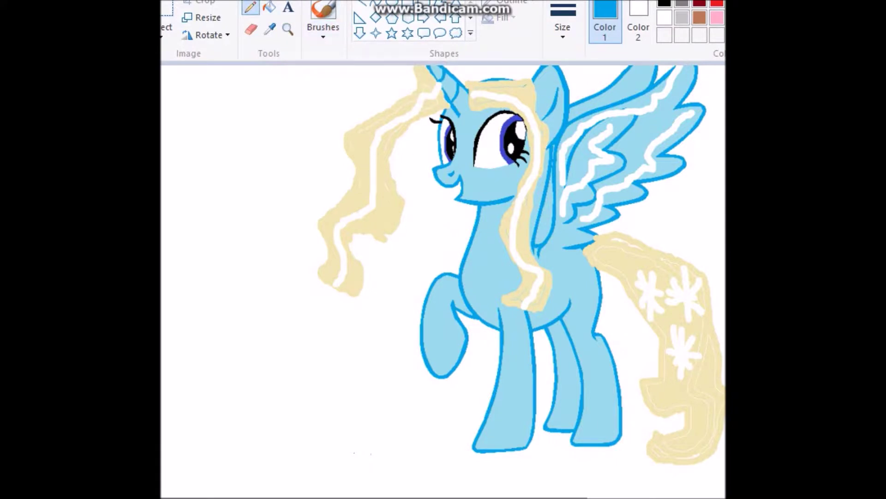
pyautogui.click(787, 18)
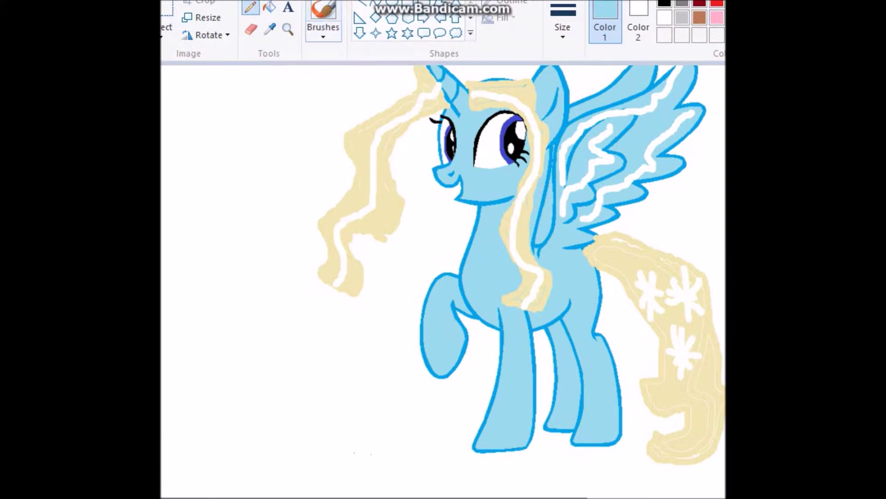
# Step: Trace over the horn's outline with a thick blue brush stroke
pyautogui.click(323, 18)
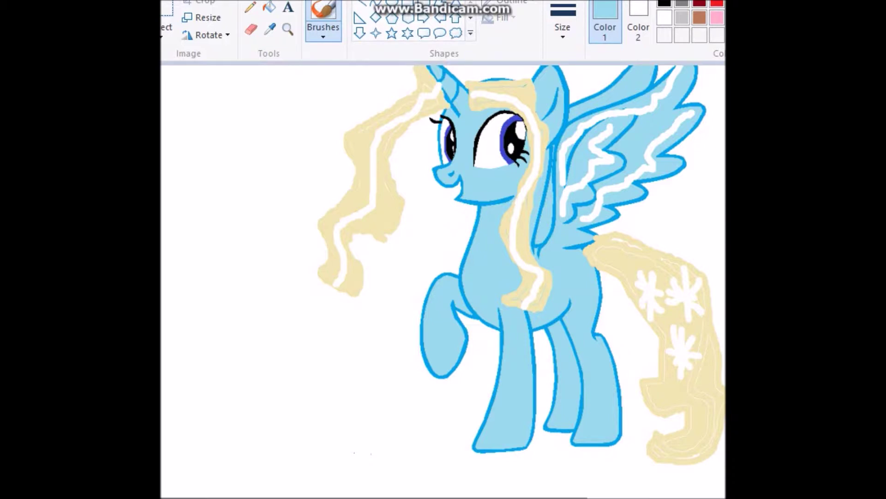
pyautogui.click(536, 71)
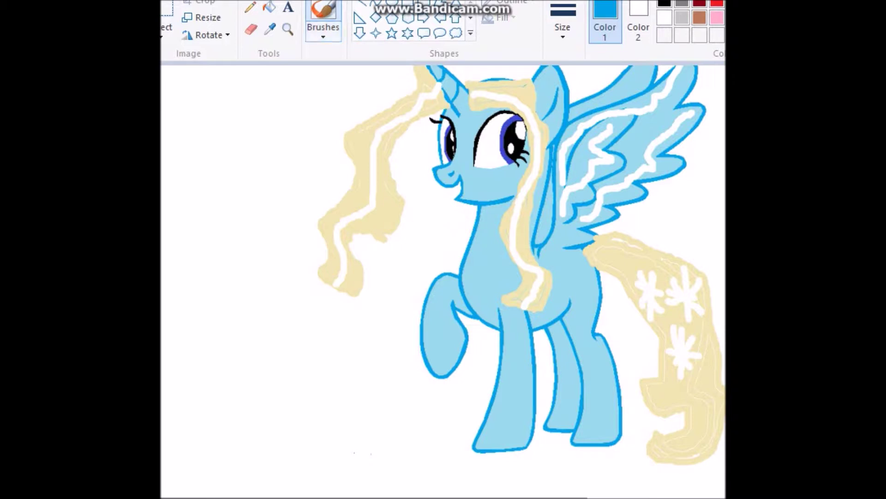
pyautogui.moveTo(456, 115)
pyautogui.mouseDown()
pyautogui.moveTo(423, 67)
pyautogui.moveTo(468, 96)
pyautogui.mouseUp()
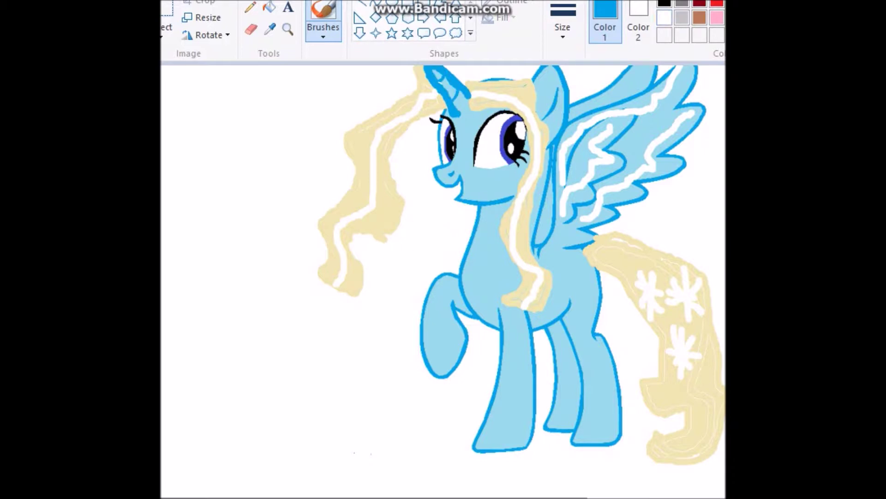
pyautogui.click(665, 18)
pyautogui.click(786, 18)
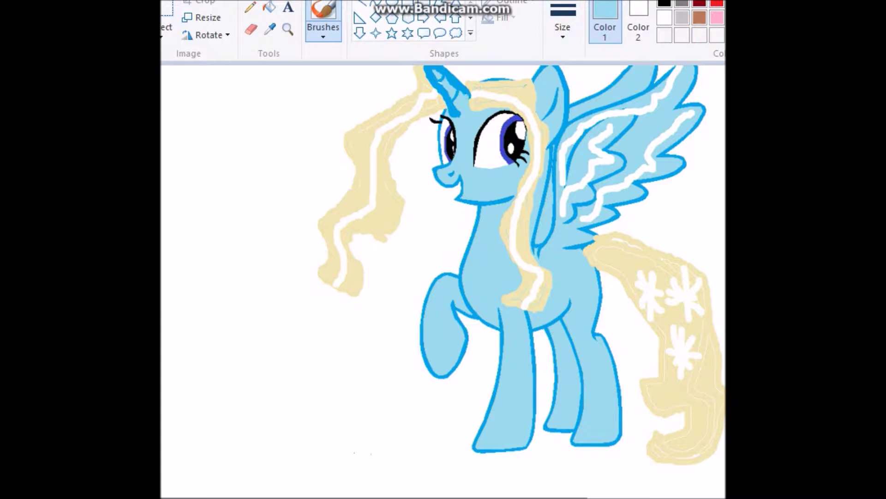
pyautogui.moveTo(466, 90); pyautogui.dragTo(468, 94)
pyautogui.moveTo(460, 90); pyautogui.dragTo(438, 74)
pyautogui.hotkey('ctrl', 'z')
pyautogui.hotkey('ctrl', 'z')
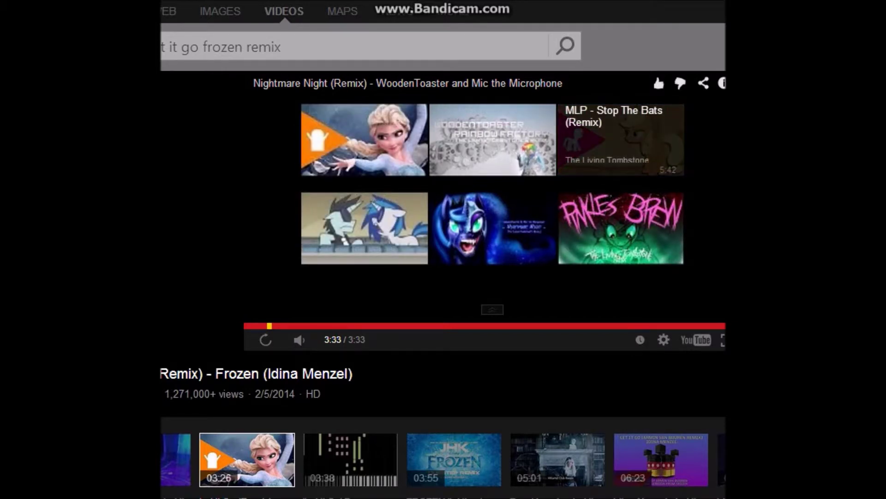
# Step: Play the Let It Go Tombstone Remix video in the browser and return to the Paint drawing
pyautogui.click(406, 83)
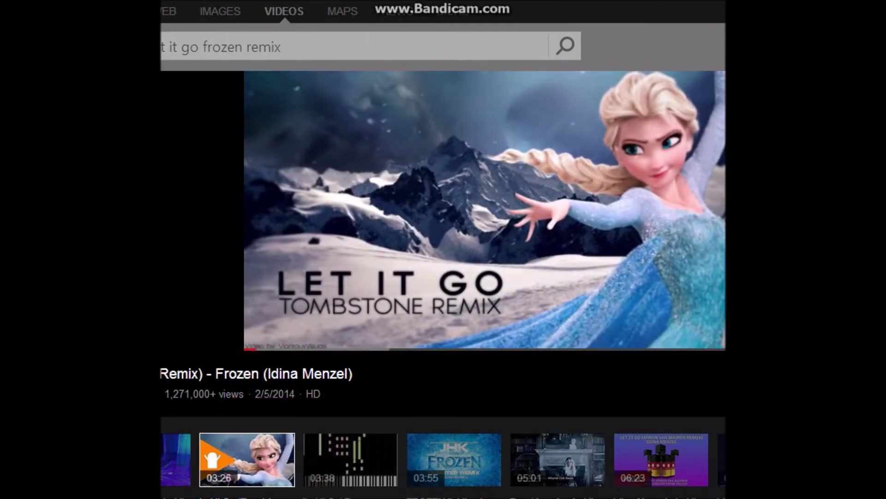
pyautogui.moveTo(319, 498)
pyautogui.click(318, 455)
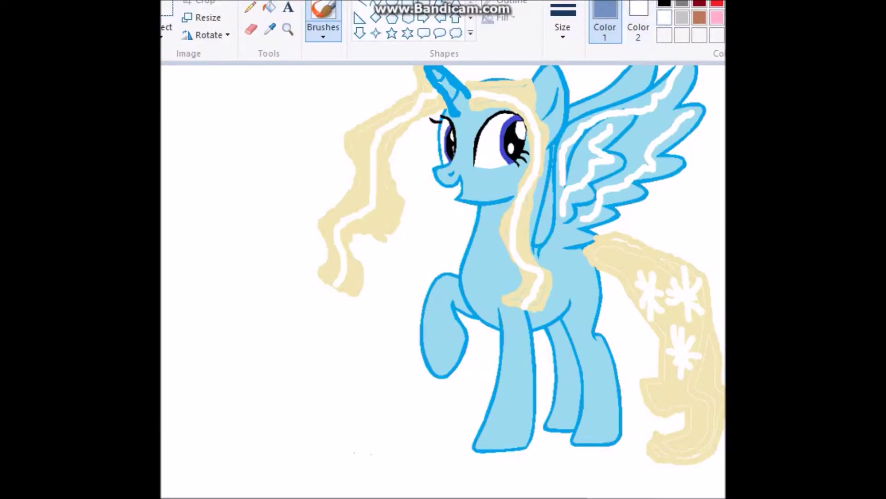
# Step: Paint a white sock with a jagged upper edge on the hoof of the raised front leg
pyautogui.click(665, 17)
pyautogui.moveTo(431, 343)
pyautogui.mouseDown()
pyautogui.moveTo(423, 353)
pyautogui.moveTo(436, 326)
pyautogui.moveTo(455, 335)
pyautogui.moveTo(461, 323)
pyautogui.mouseUp()
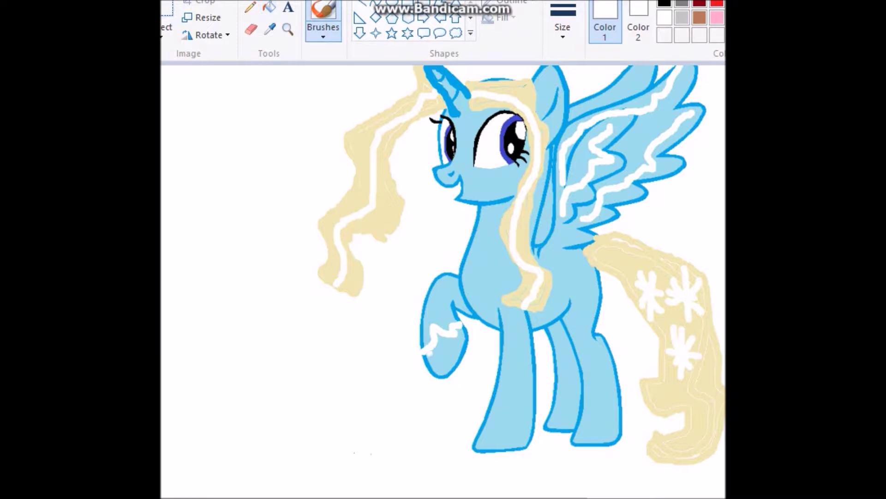
pyautogui.moveTo(423, 352)
pyautogui.mouseDown()
pyautogui.moveTo(437, 373)
pyautogui.moveTo(449, 369)
pyautogui.moveTo(464, 324)
pyautogui.moveTo(453, 358)
pyautogui.moveTo(452, 338)
pyautogui.moveTo(439, 362)
pyautogui.moveTo(443, 338)
pyautogui.mouseUp()
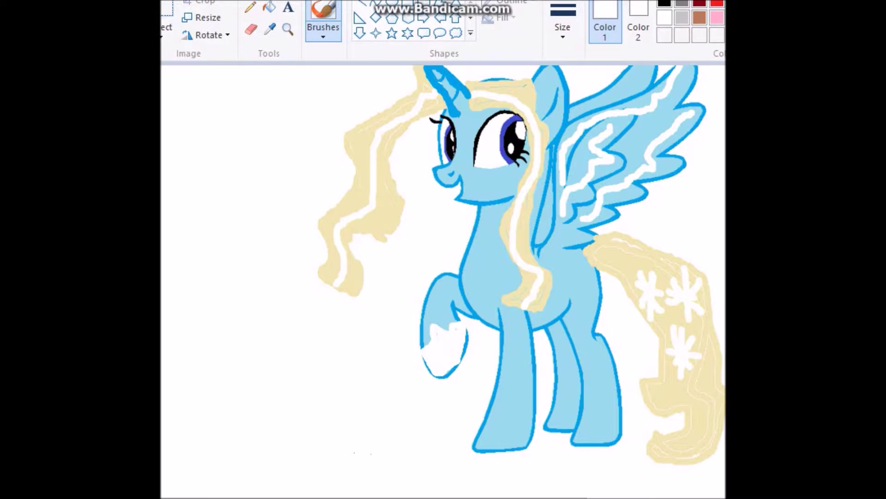
# Step: Try to paint jagged white socks over the hooves of the three standing legs and whiten their bottom outlines
pyautogui.moveTo(484, 421)
pyautogui.mouseDown()
pyautogui.moveTo(504, 405)
pyautogui.moveTo(517, 421)
pyautogui.moveTo(532, 390)
pyautogui.mouseUp()
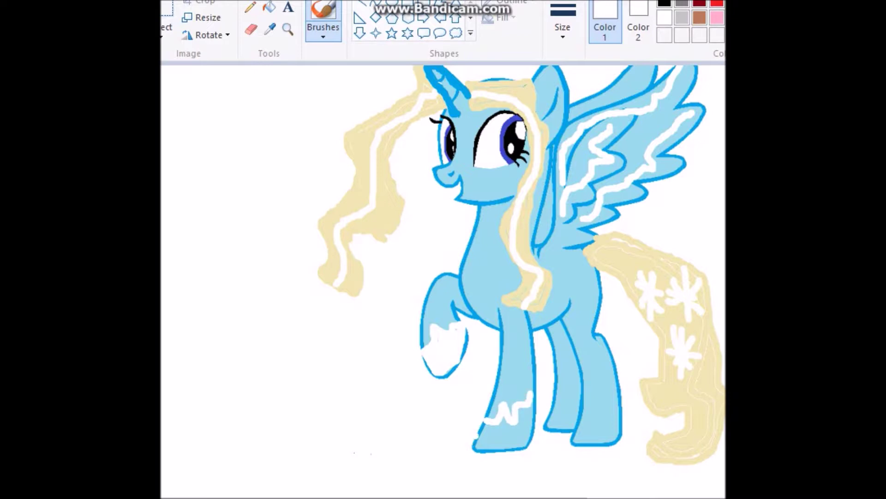
pyautogui.moveTo(486, 422)
pyautogui.mouseDown()
pyautogui.moveTo(474, 448)
pyautogui.moveTo(531, 442)
pyautogui.moveTo(533, 396)
pyautogui.moveTo(527, 445)
pyautogui.moveTo(490, 440)
pyautogui.moveTo(501, 443)
pyautogui.moveTo(495, 426)
pyautogui.moveTo(489, 436)
pyautogui.moveTo(519, 433)
pyautogui.moveTo(525, 414)
pyautogui.moveTo(506, 428)
pyautogui.mouseUp()
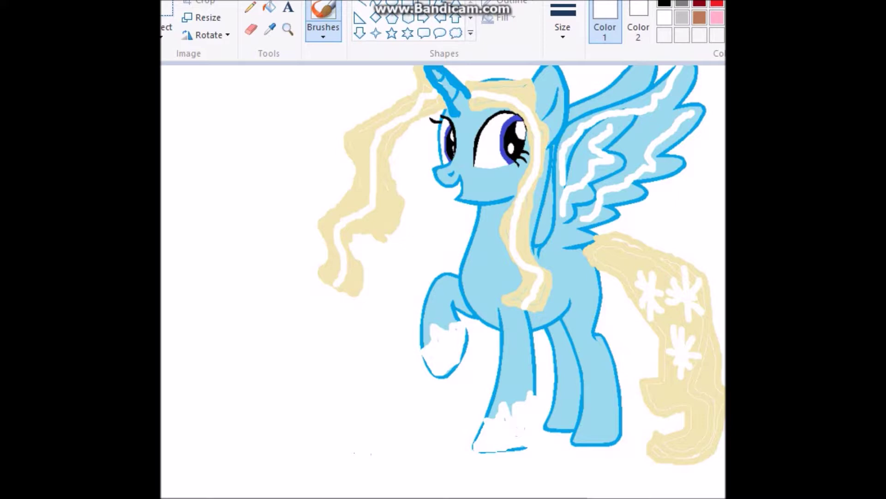
pyautogui.moveTo(551, 420)
pyautogui.mouseDown()
pyautogui.moveTo(567, 395)
pyautogui.moveTo(579, 394)
pyautogui.moveTo(570, 432)
pyautogui.moveTo(575, 423)
pyautogui.moveTo(546, 421)
pyautogui.moveTo(560, 418)
pyautogui.mouseUp()
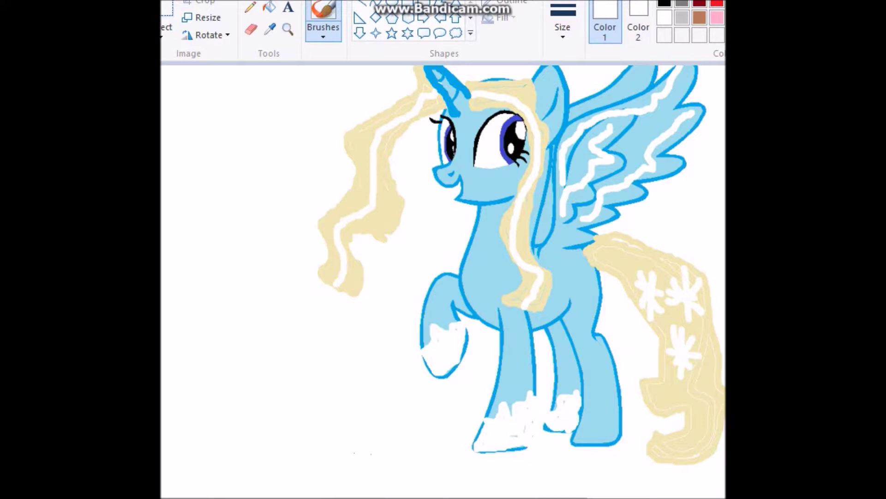
pyautogui.hotkey('ctrl', 'z')
pyautogui.moveTo(557, 399); pyautogui.dragTo(578, 385)
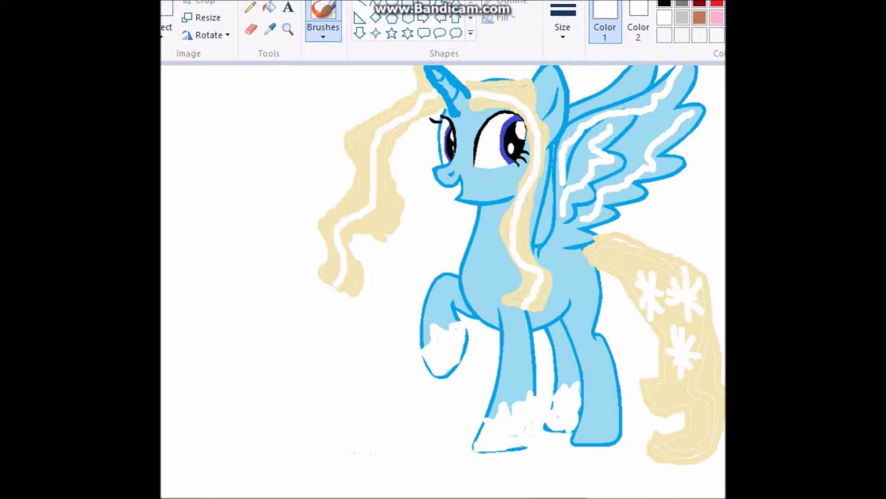
pyautogui.moveTo(576, 432)
pyautogui.mouseDown()
pyautogui.moveTo(591, 408)
pyautogui.moveTo(601, 427)
pyautogui.moveTo(609, 407)
pyautogui.moveTo(623, 418)
pyautogui.mouseUp()
pyautogui.moveTo(573, 441)
pyautogui.mouseDown()
pyautogui.moveTo(621, 436)
pyautogui.moveTo(591, 427)
pyautogui.moveTo(584, 436)
pyautogui.mouseUp()
pyautogui.hotkey('ctrl', 'z')
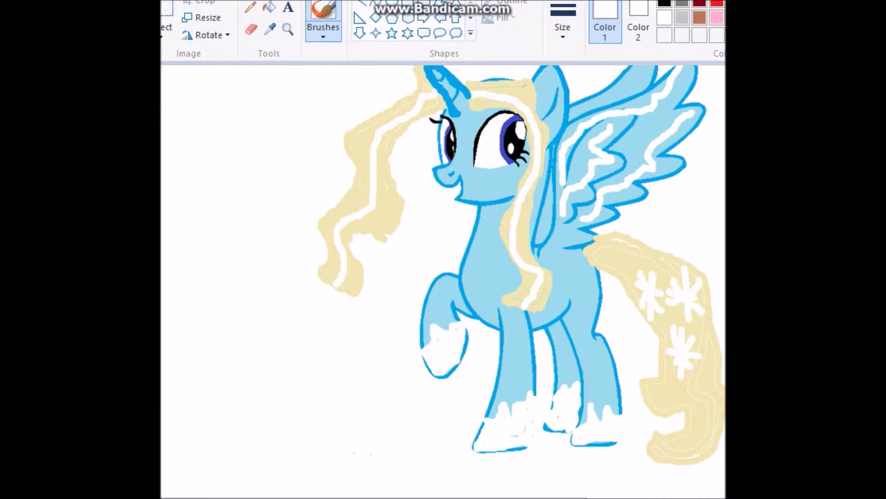
pyautogui.moveTo(617, 443); pyautogui.dragTo(571, 445)
pyautogui.moveTo(527, 447); pyautogui.dragTo(473, 450)
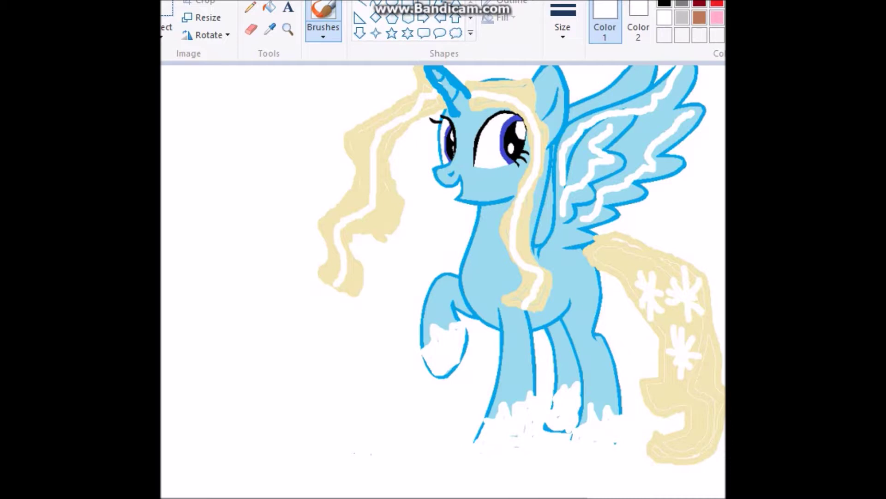
pyautogui.moveTo(482, 425); pyautogui.dragTo(478, 434)
# Step: Undo all the white sock painting on the four legs
pyautogui.hotkey('ctrl', 'z')
pyautogui.hotkey('ctrl', 'z')
pyautogui.hotkey('ctrl', 'z')
pyautogui.hotkey('ctrl', 'z')
pyautogui.hotkey('ctrl', 'z')
pyautogui.hotkey('ctrl', 'z')
pyautogui.hotkey('ctrl', 'z')
pyautogui.hotkey('ctrl', 'z')
pyautogui.hotkey('ctrl', 'z')
pyautogui.hotkey('ctrl', 'z')
pyautogui.hotkey('ctrl', 'z')
pyautogui.hotkey('ctrl', 'z')
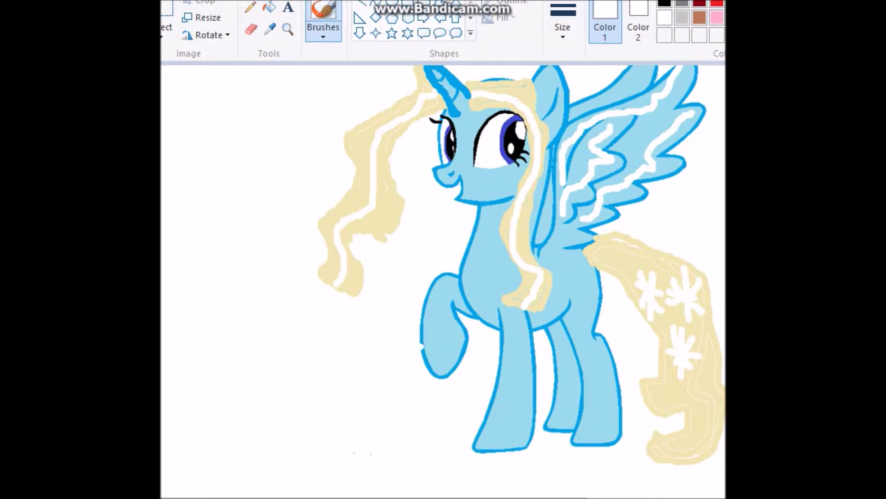
# Step: Paint a white zigzag line across each of the four lower legs and fill the hooves below with white
pyautogui.moveTo(428, 349)
pyautogui.mouseDown()
pyautogui.moveTo(450, 326)
pyautogui.moveTo(454, 304)
pyautogui.mouseUp()
pyautogui.moveTo(488, 410)
pyautogui.mouseDown()
pyautogui.moveTo(498, 393)
pyautogui.moveTo(518, 396)
pyautogui.moveTo(532, 384)
pyautogui.moveTo(563, 398)
pyautogui.moveTo(579, 384)
pyautogui.moveTo(587, 401)
pyautogui.moveTo(619, 396)
pyautogui.mouseUp()
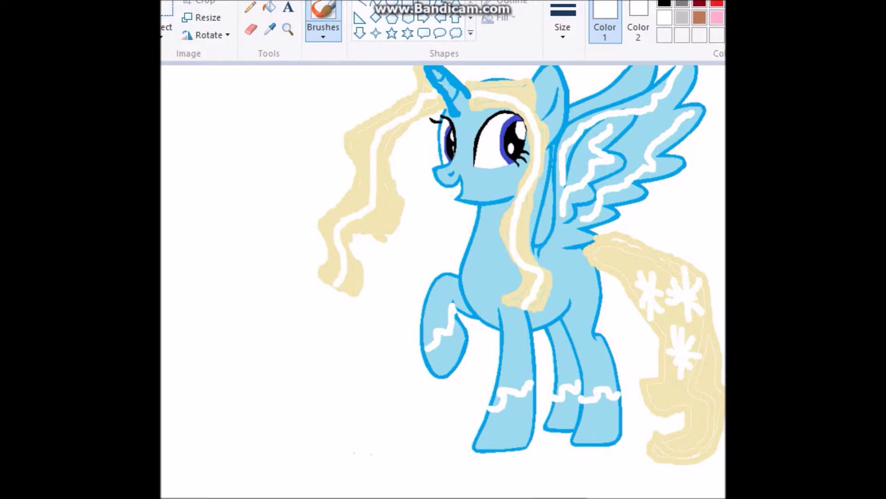
pyautogui.moveTo(532, 384)
pyautogui.mouseDown()
pyautogui.moveTo(522, 448)
pyautogui.moveTo(474, 447)
pyautogui.mouseUp()
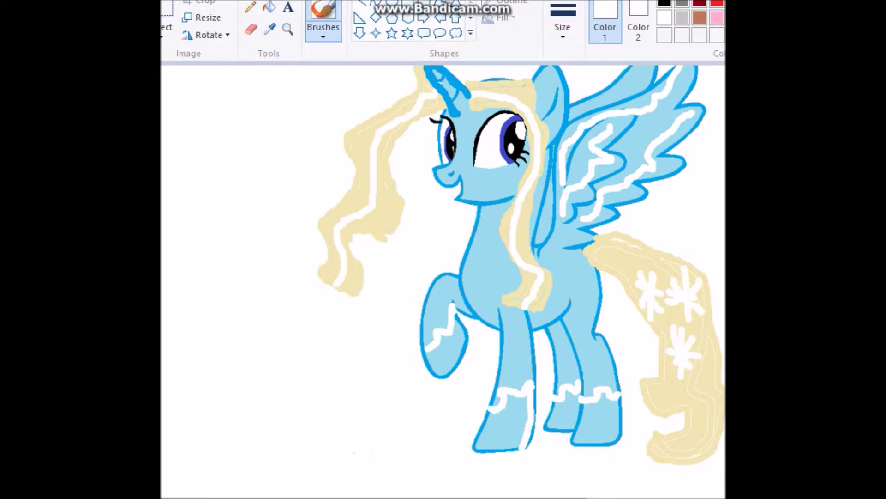
pyautogui.moveTo(491, 412)
pyautogui.mouseDown()
pyautogui.moveTo(480, 448)
pyautogui.moveTo(521, 445)
pyautogui.moveTo(528, 397)
pyautogui.moveTo(514, 438)
pyautogui.moveTo(490, 435)
pyautogui.moveTo(517, 411)
pyautogui.moveTo(516, 427)
pyautogui.moveTo(515, 397)
pyautogui.moveTo(490, 429)
pyautogui.moveTo(508, 404)
pyautogui.mouseUp()
pyautogui.moveTo(562, 398)
pyautogui.mouseDown()
pyautogui.moveTo(546, 429)
pyautogui.moveTo(551, 406)
pyautogui.moveTo(561, 426)
pyautogui.moveTo(577, 406)
pyautogui.moveTo(572, 426)
pyautogui.moveTo(576, 396)
pyautogui.moveTo(561, 421)
pyautogui.moveTo(571, 393)
pyautogui.mouseUp()
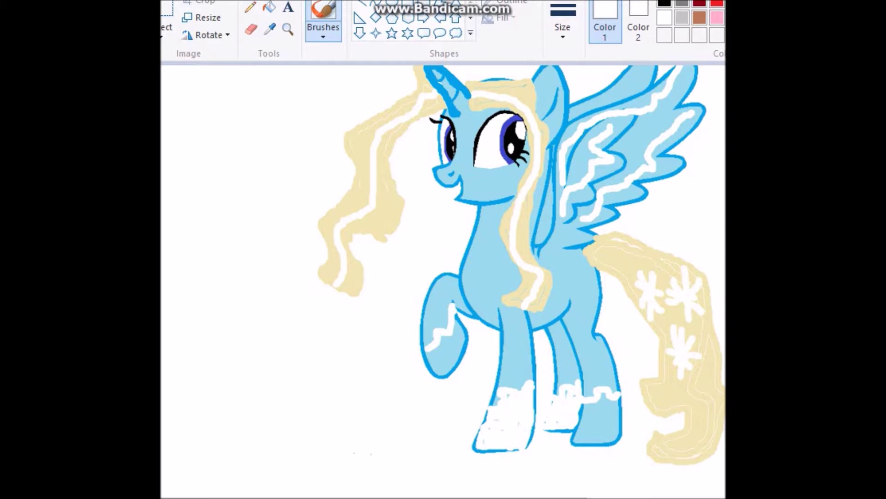
pyautogui.moveTo(456, 316)
pyautogui.mouseDown()
pyautogui.moveTo(463, 337)
pyautogui.moveTo(459, 319)
pyautogui.mouseUp()
pyautogui.moveTo(457, 344)
pyautogui.mouseDown()
pyautogui.moveTo(440, 374)
pyautogui.moveTo(428, 355)
pyautogui.moveTo(440, 363)
pyautogui.moveTo(436, 352)
pyautogui.moveTo(446, 353)
pyautogui.moveTo(453, 339)
pyautogui.moveTo(444, 344)
pyautogui.mouseUp()
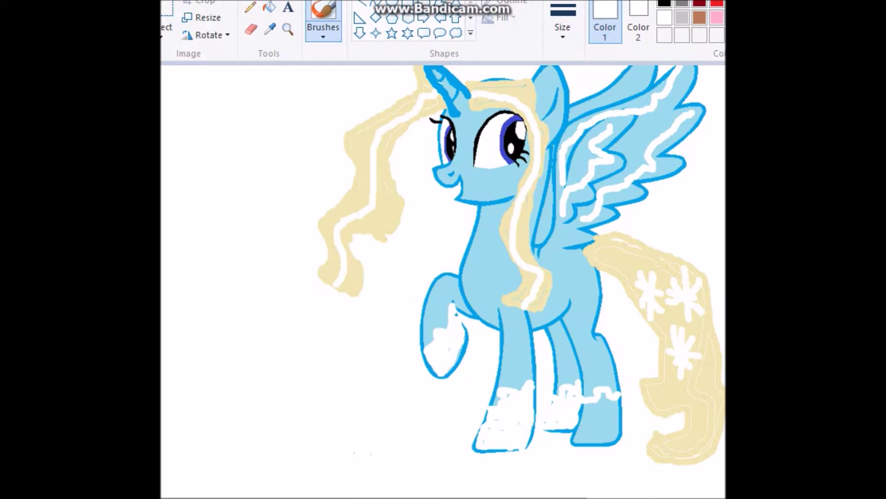
pyautogui.moveTo(615, 402)
pyautogui.mouseDown()
pyautogui.moveTo(608, 441)
pyautogui.moveTo(572, 440)
pyautogui.moveTo(584, 407)
pyautogui.moveTo(579, 434)
pyautogui.moveTo(609, 430)
pyautogui.moveTo(609, 399)
pyautogui.moveTo(599, 432)
pyautogui.moveTo(588, 429)
pyautogui.moveTo(593, 400)
pyautogui.mouseUp()
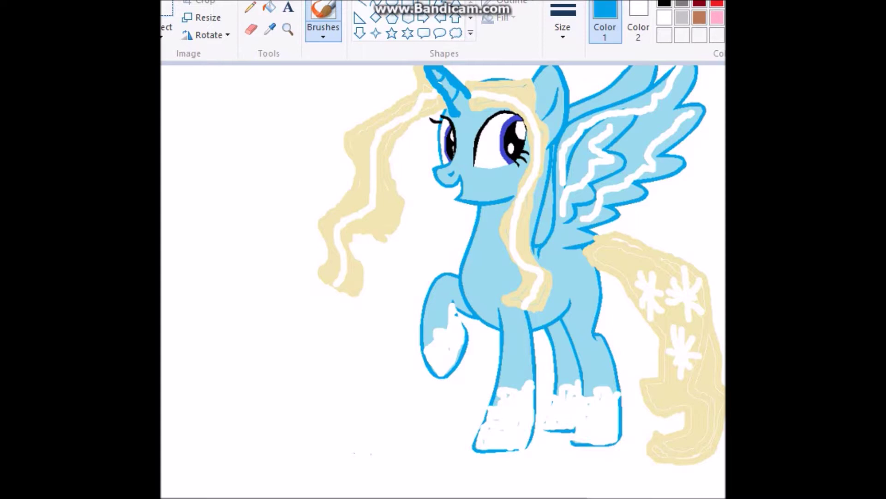
# Step: Paint a blue snowflake on the pony's flank with one smaller white snowflake above and another below it
pyautogui.moveTo(568, 294)
pyautogui.mouseDown()
pyautogui.moveTo(593, 272)
pyautogui.moveTo(569, 296)
pyautogui.moveTo(578, 308)
pyautogui.moveTo(593, 279)
pyautogui.moveTo(570, 299)
pyautogui.moveTo(596, 293)
pyautogui.mouseUp()
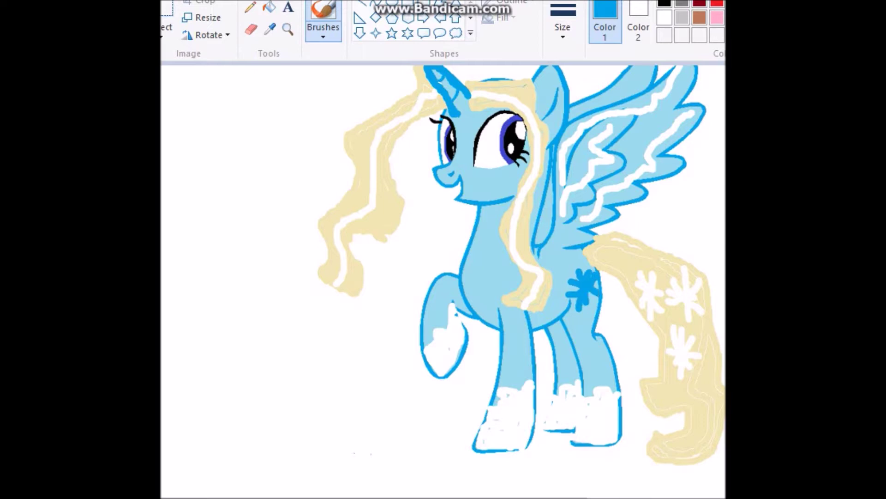
pyautogui.click(664, 17)
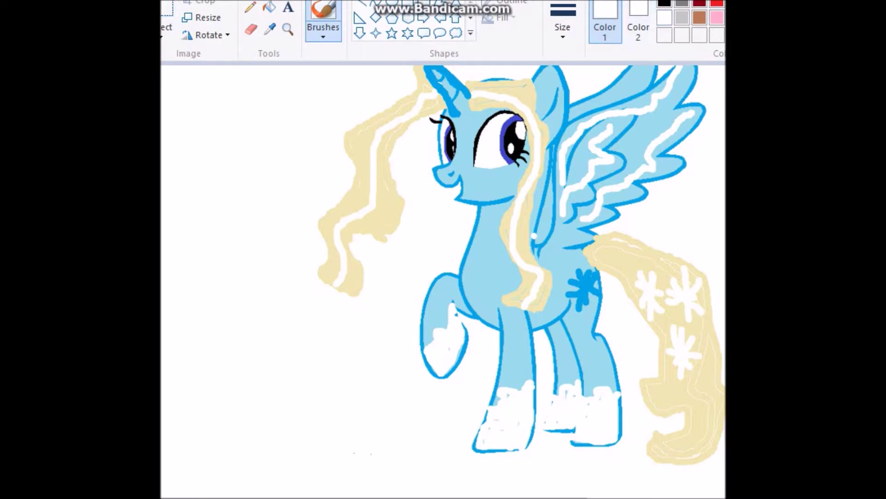
pyautogui.moveTo(572, 263)
pyautogui.mouseDown()
pyautogui.moveTo(567, 272)
pyautogui.moveTo(559, 244)
pyautogui.moveTo(545, 253)
pyautogui.moveTo(573, 253)
pyautogui.mouseUp()
pyautogui.click(583, 302)
pyautogui.moveTo(583, 318)
pyautogui.mouseDown()
pyautogui.moveTo(593, 309)
pyautogui.moveTo(582, 308)
pyautogui.moveTo(594, 317)
pyautogui.moveTo(590, 326)
pyautogui.moveTo(588, 302)
pyautogui.moveTo(601, 308)
pyautogui.mouseUp()
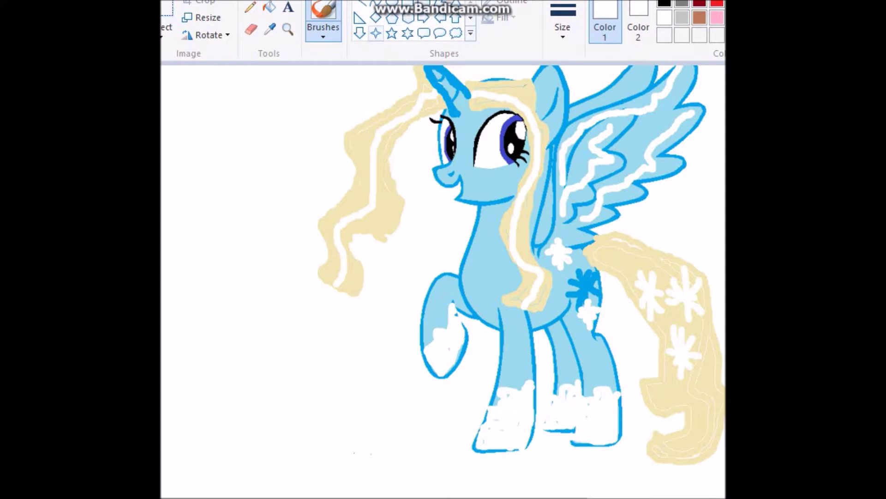
# Step: Draw three small light-blue four-point stars around the horn and above the flowing mane
pyautogui.click(376, 33)
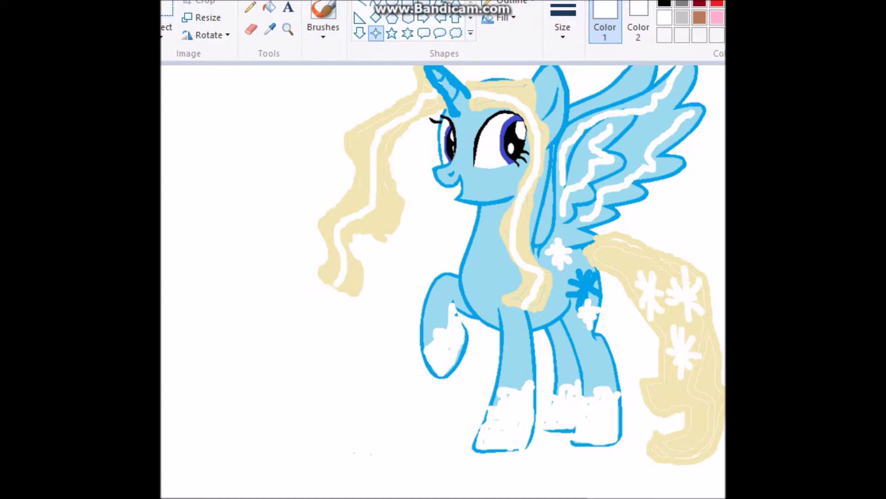
pyautogui.moveTo(393, 93); pyautogui.dragTo(375, 78)
pyautogui.press('Escape')
pyautogui.moveTo(475, 73); pyautogui.dragTo(464, 67)
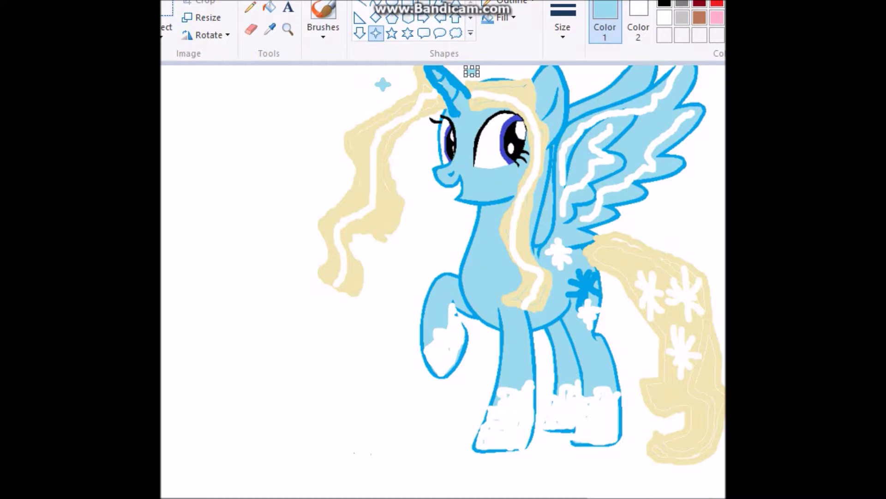
pyautogui.press('Escape')
pyautogui.moveTo(348, 77); pyautogui.dragTo(341, 69)
# Step: Draw a larger light-blue four-point star in the empty area beside the mane and fill its center with light blue
pyautogui.click(281, 125)
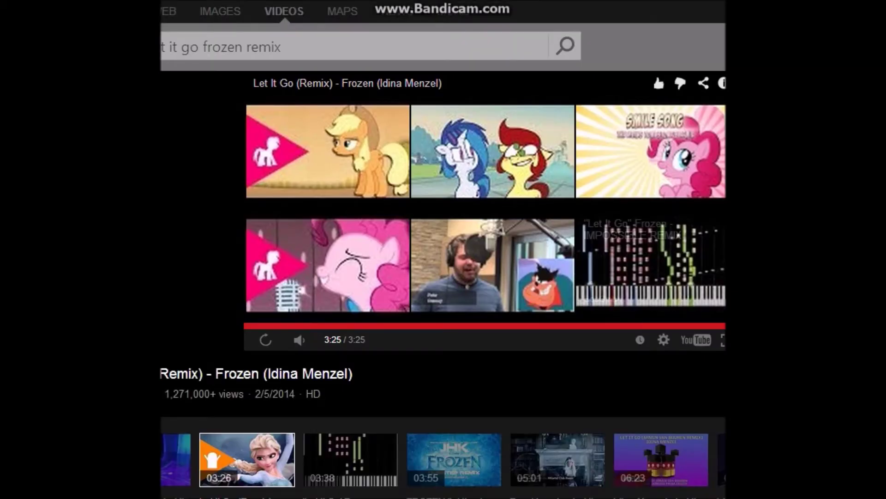
pyautogui.click(327, 265)
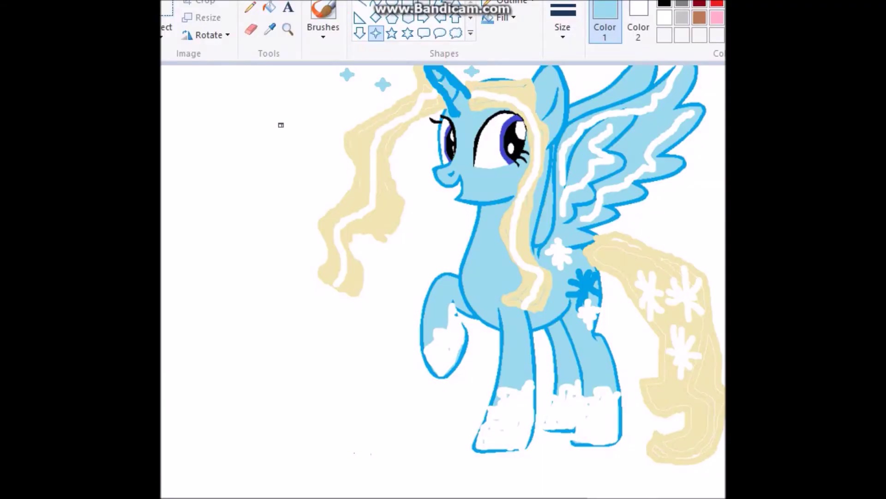
pyautogui.moveTo(283, 125); pyautogui.dragTo(253, 99)
pyautogui.click(270, 6)
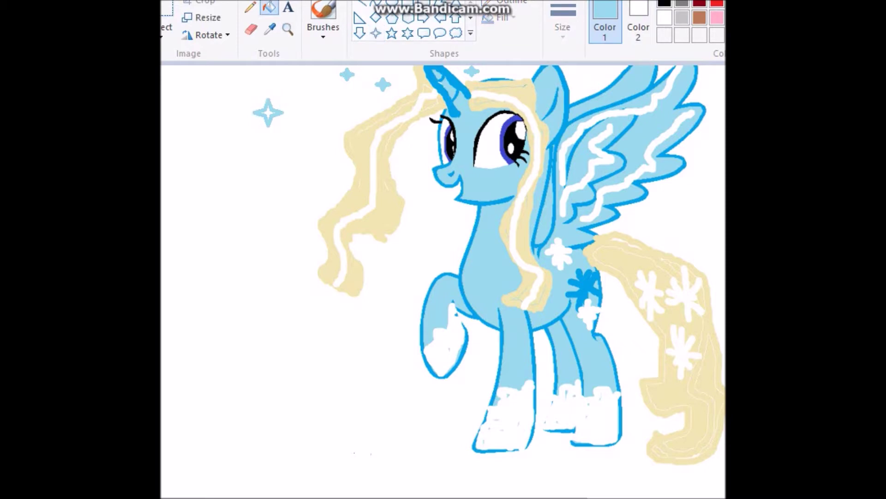
pyautogui.click(269, 112)
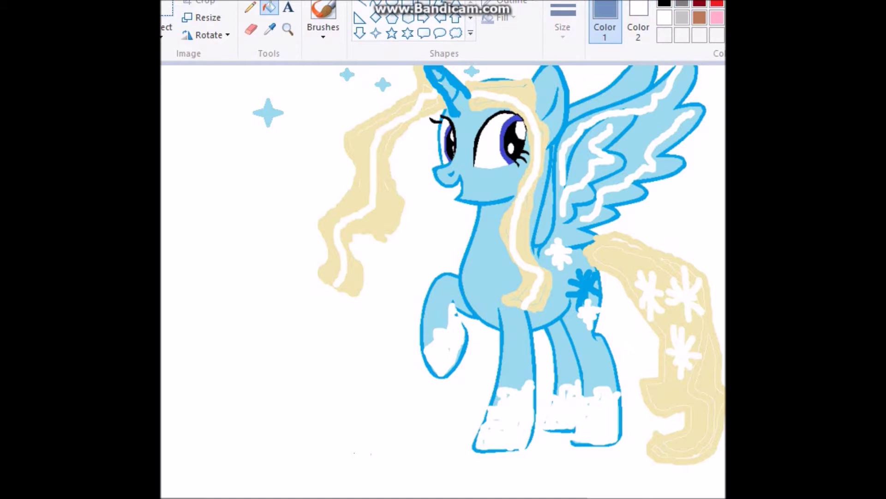
# Step: Brush a jagged gray-blue mountain ridge across the whole canvas width below the pony
pyautogui.click(323, 11)
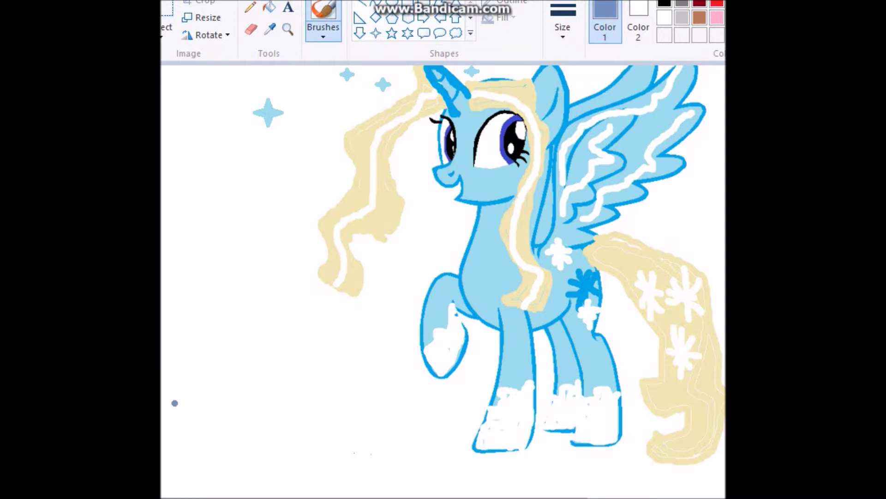
pyautogui.moveTo(162, 403)
pyautogui.mouseDown()
pyautogui.moveTo(210, 366)
pyautogui.moveTo(342, 496)
pyautogui.moveTo(421, 451)
pyautogui.moveTo(462, 496)
pyautogui.moveTo(518, 485)
pyautogui.moveTo(540, 470)
pyautogui.moveTo(543, 446)
pyautogui.moveTo(590, 497)
pyautogui.moveTo(668, 459)
pyautogui.moveTo(722, 496)
pyautogui.mouseUp()
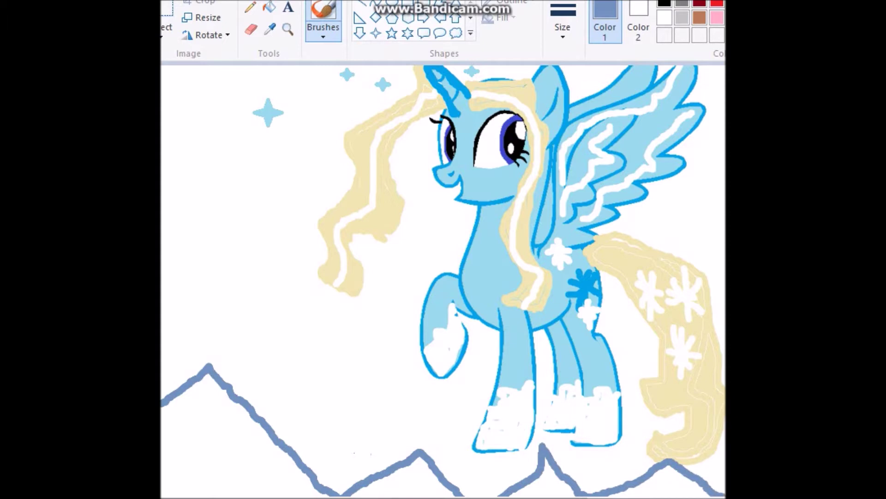
pyautogui.moveTo(185, 497)
pyautogui.mouseDown()
pyautogui.moveTo(720, 497)
pyautogui.moveTo(266, 497)
pyautogui.mouseUp()
pyautogui.hscroll(-5, 443, 281)
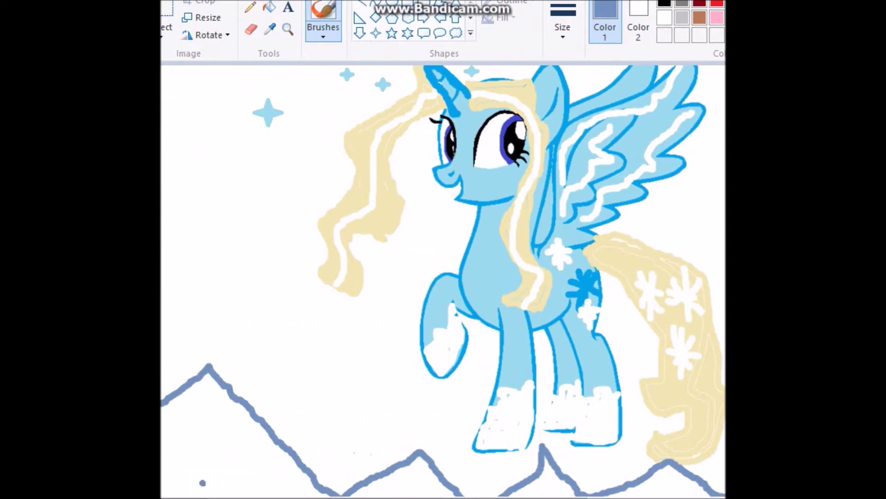
# Step: Extend the mountain outline down both sides to the canvas's lower edge with wavy gray-blue brush strokes
pyautogui.moveTo(163, 406); pyautogui.dragTo(164, 497)
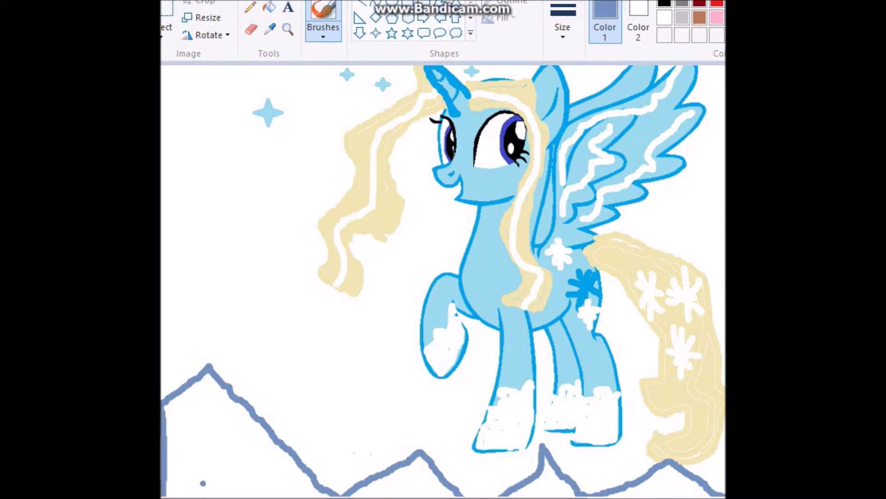
pyautogui.scroll(-4, 443, 277)
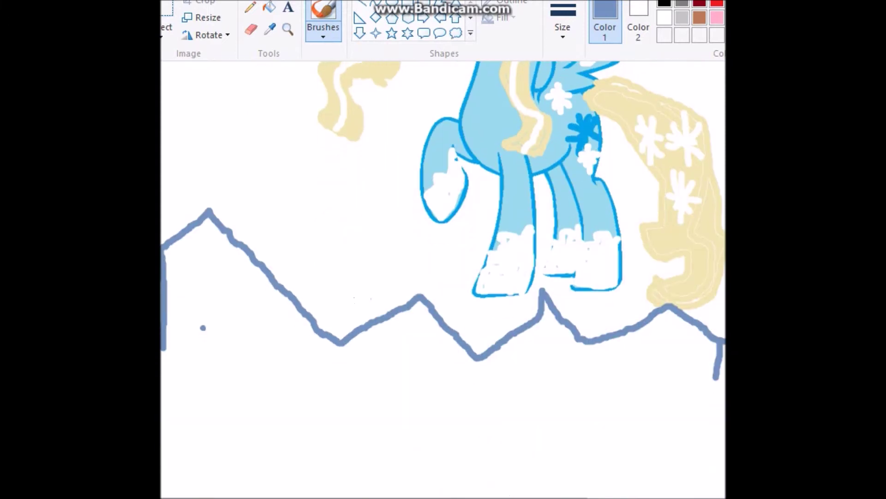
pyautogui.moveTo(166, 301); pyautogui.dragTo(176, 495)
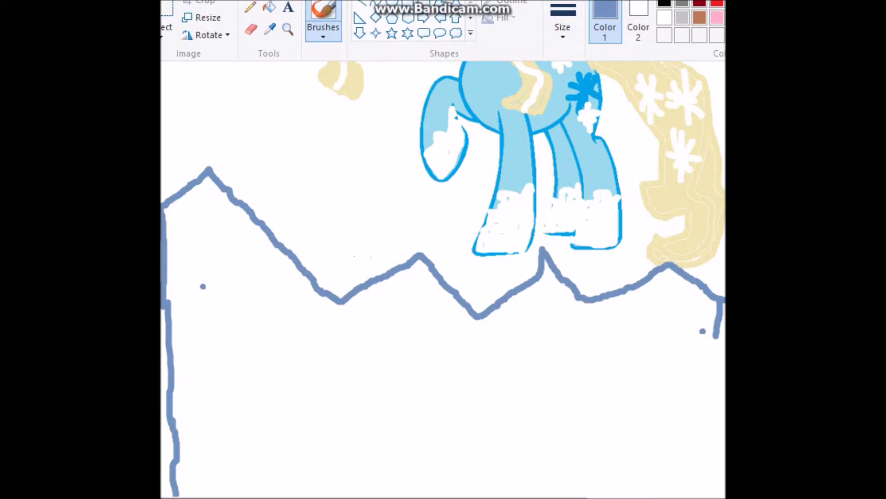
pyautogui.moveTo(716, 338)
pyautogui.mouseDown()
pyautogui.moveTo(688, 459)
pyautogui.moveTo(694, 494)
pyautogui.mouseUp()
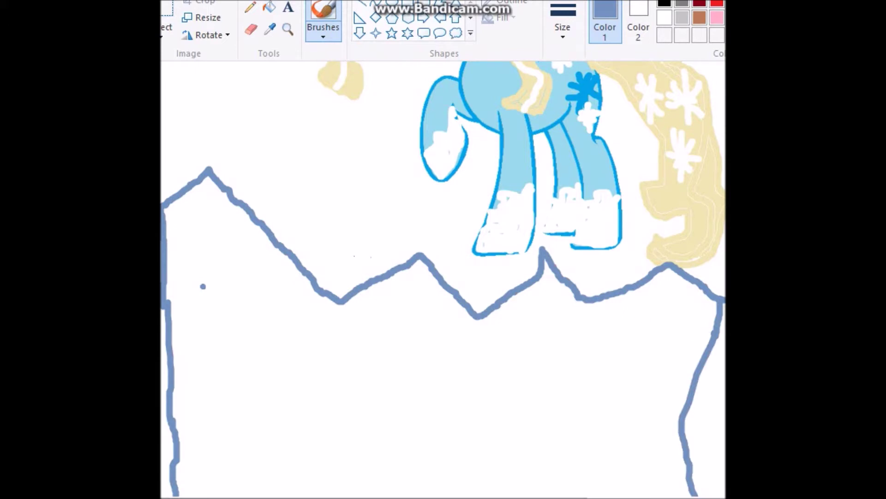
pyautogui.scroll(-6, 443, 277)
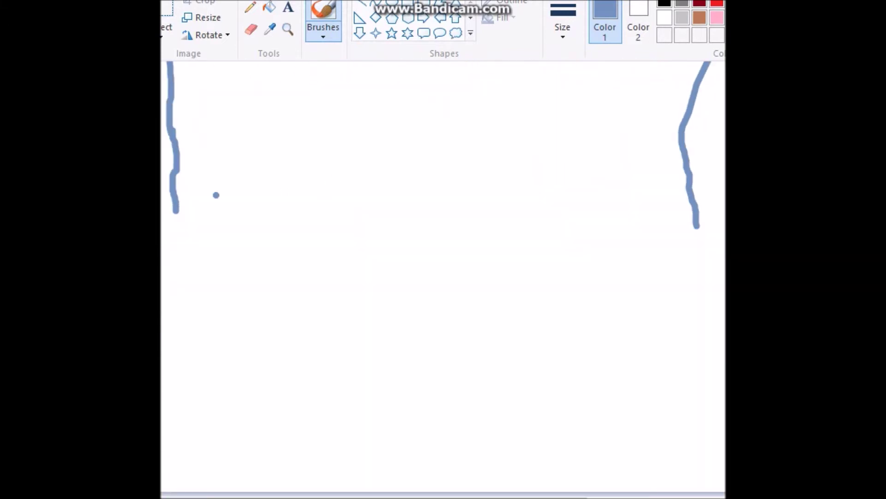
pyautogui.moveTo(180, 203)
pyautogui.mouseDown()
pyautogui.moveTo(182, 347)
pyautogui.moveTo(167, 492)
pyautogui.mouseUp()
pyautogui.moveTo(708, 223); pyautogui.dragTo(682, 492)
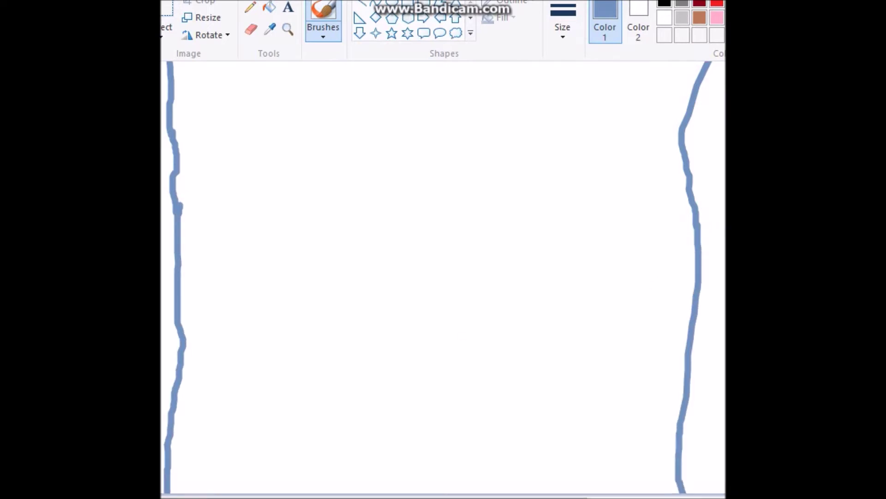
# Step: Fill the enclosed mountain area with the same gray-blue color
pyautogui.scroll(7, 444, 279)
pyautogui.scroll(3, 443, 279)
pyautogui.click(269, 8)
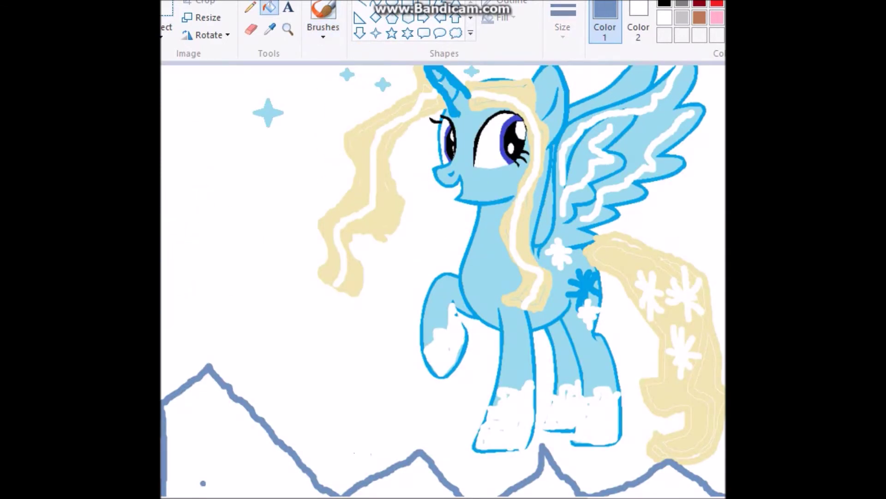
pyautogui.click(231, 444)
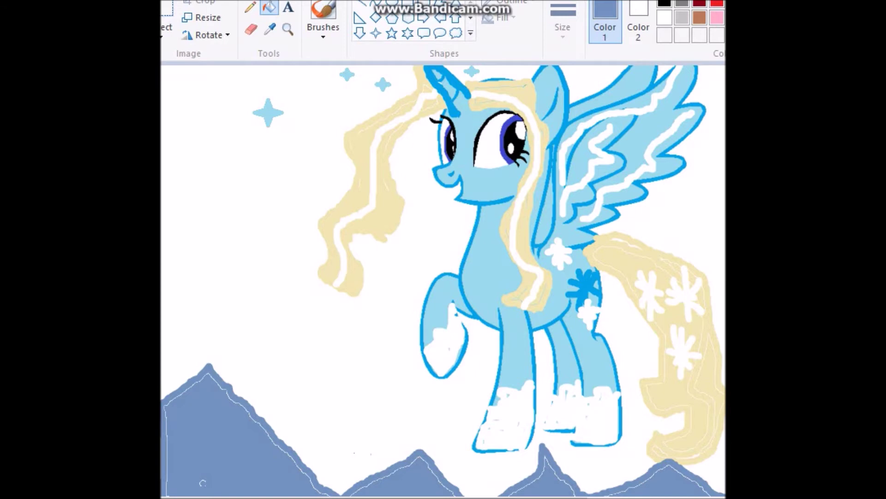
# Step: Paint three white snowflakes on the gray-blue mountains with the brush: on the tallest, the second and the last peak
pyautogui.click(664, 17)
pyautogui.click(323, 21)
pyautogui.moveTo(199, 451)
pyautogui.mouseDown()
pyautogui.moveTo(214, 434)
pyautogui.moveTo(212, 448)
pyautogui.moveTo(209, 456)
pyautogui.moveTo(206, 430)
pyautogui.moveTo(195, 444)
pyautogui.moveTo(223, 448)
pyautogui.mouseUp()
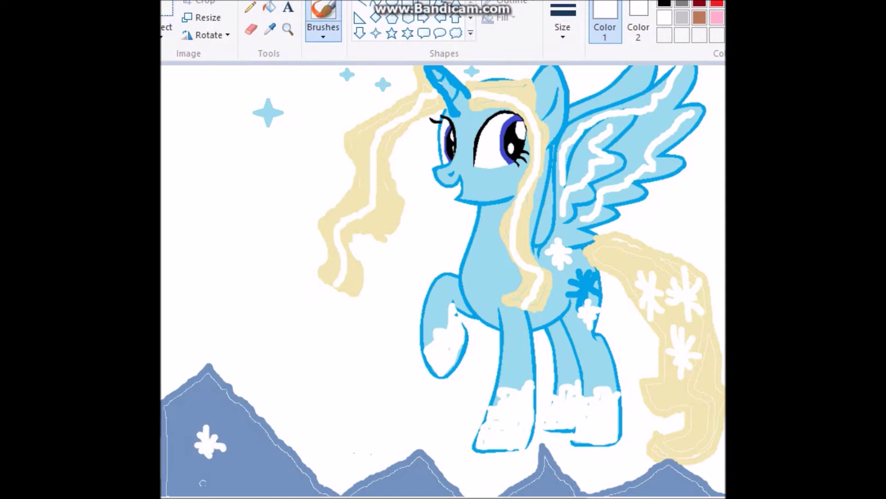
pyautogui.moveTo(383, 495)
pyautogui.mouseDown()
pyautogui.moveTo(405, 481)
pyautogui.moveTo(390, 487)
pyautogui.moveTo(399, 491)
pyautogui.mouseUp()
pyautogui.moveTo(392, 486)
pyautogui.mouseDown()
pyautogui.moveTo(386, 494)
pyautogui.moveTo(393, 482)
pyautogui.moveTo(406, 486)
pyautogui.mouseUp()
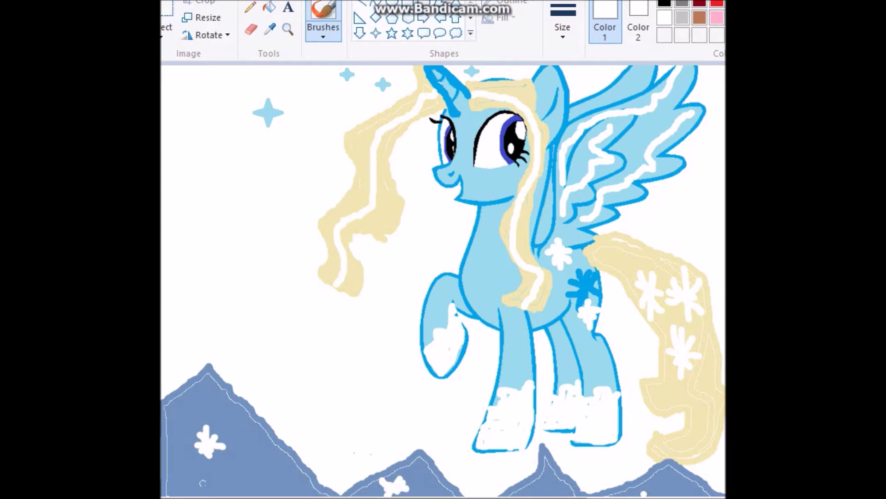
pyautogui.moveTo(647, 483)
pyautogui.mouseDown()
pyautogui.moveTo(677, 476)
pyautogui.moveTo(660, 469)
pyautogui.moveTo(675, 495)
pyautogui.mouseUp()
pyautogui.moveTo(676, 461)
pyautogui.mouseDown()
pyautogui.moveTo(661, 492)
pyautogui.moveTo(660, 480)
pyautogui.mouseUp()
pyautogui.moveTo(672, 483); pyautogui.dragTo(687, 489)
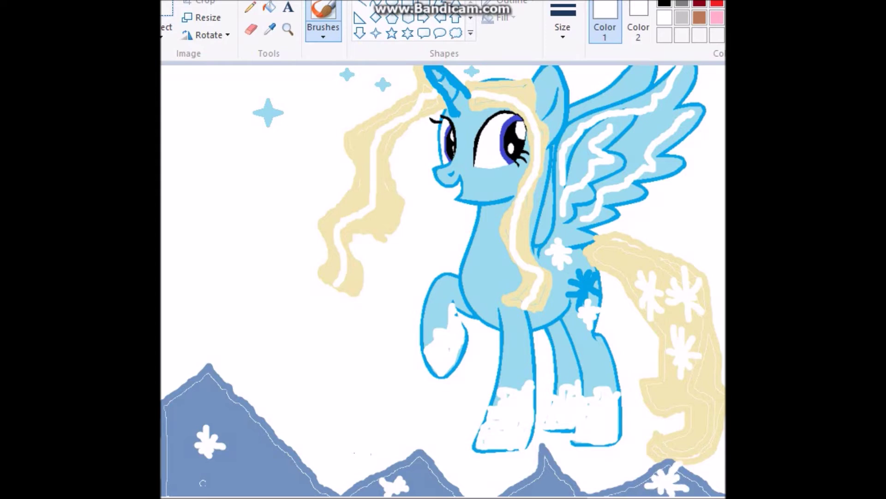
# Step: Paint two more white snowflakes on the tallest mountain, one near its peak and one on its lower right slope
pyautogui.moveTo(279, 452)
pyautogui.mouseDown()
pyautogui.moveTo(267, 467)
pyautogui.moveTo(277, 476)
pyautogui.moveTo(266, 471)
pyautogui.moveTo(268, 451)
pyautogui.mouseUp()
pyautogui.moveTo(260, 467)
pyautogui.mouseDown()
pyautogui.moveTo(252, 475)
pyautogui.moveTo(294, 470)
pyautogui.mouseUp()
pyautogui.click(249, 464)
pyautogui.moveTo(194, 409)
pyautogui.mouseDown()
pyautogui.moveTo(212, 395)
pyautogui.moveTo(195, 393)
pyautogui.moveTo(213, 407)
pyautogui.moveTo(199, 410)
pyautogui.moveTo(206, 386)
pyautogui.mouseUp()
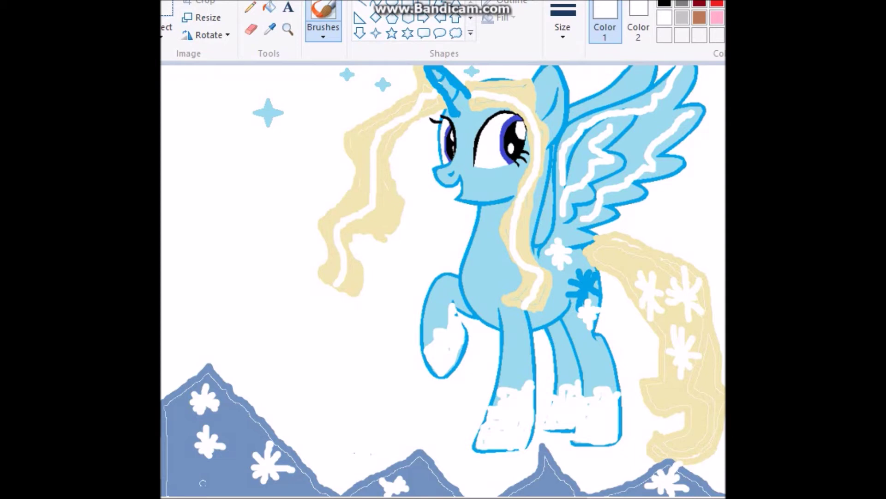
# Step: Line the canvas's side edges in sky blue and try filling the white background areas around the pony with that color
pyautogui.click(786, 3)
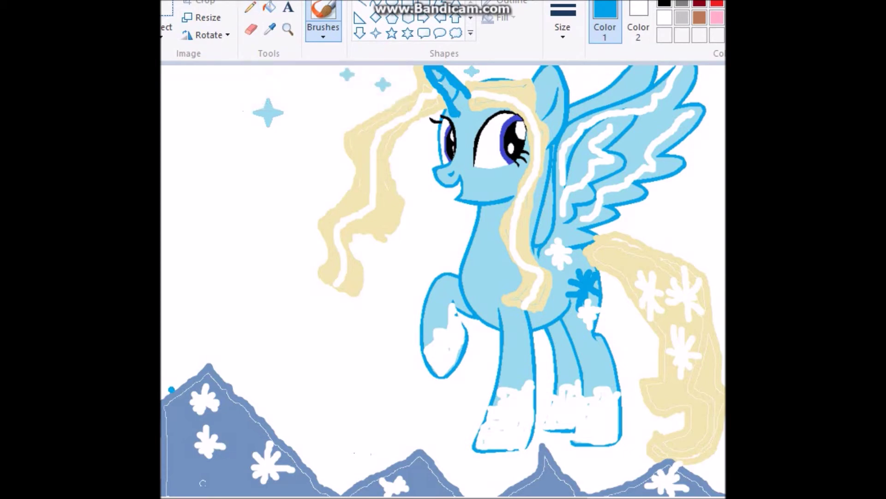
pyautogui.moveTo(162, 393); pyautogui.dragTo(163, 67)
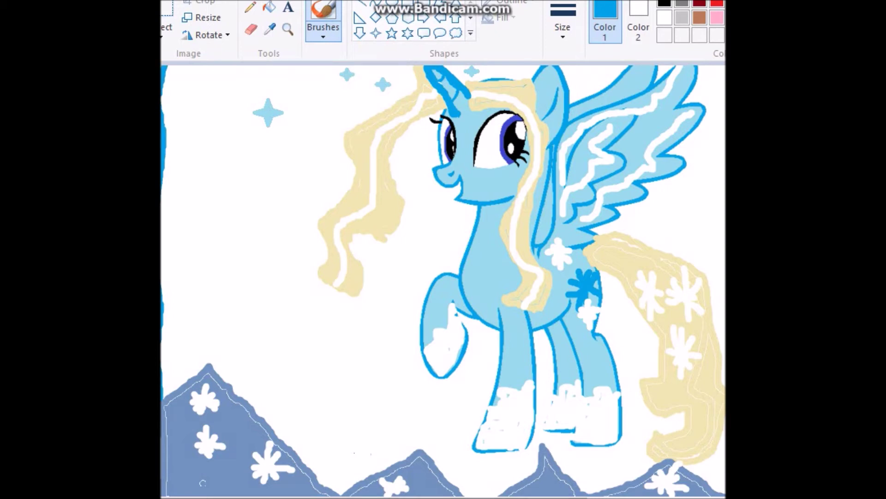
pyautogui.moveTo(724, 323); pyautogui.dragTo(725, 312)
pyautogui.click(269, 7)
pyautogui.click(277, 323)
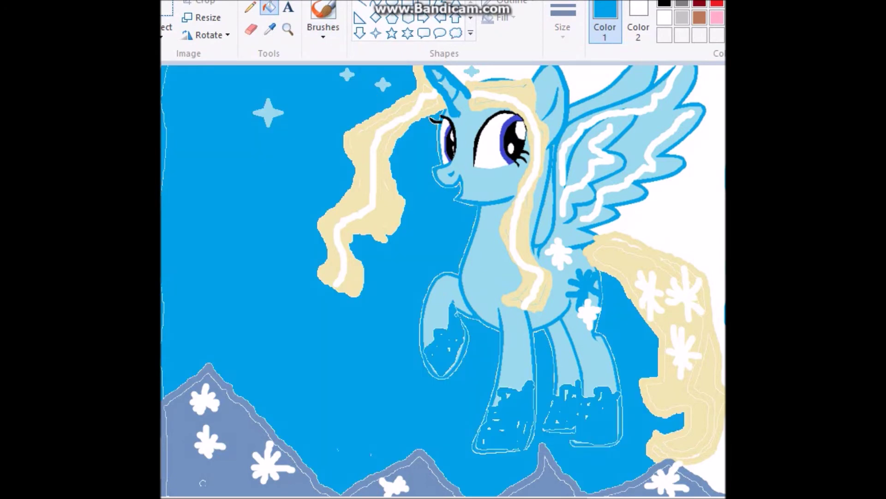
pyautogui.click(688, 213)
pyautogui.click(713, 471)
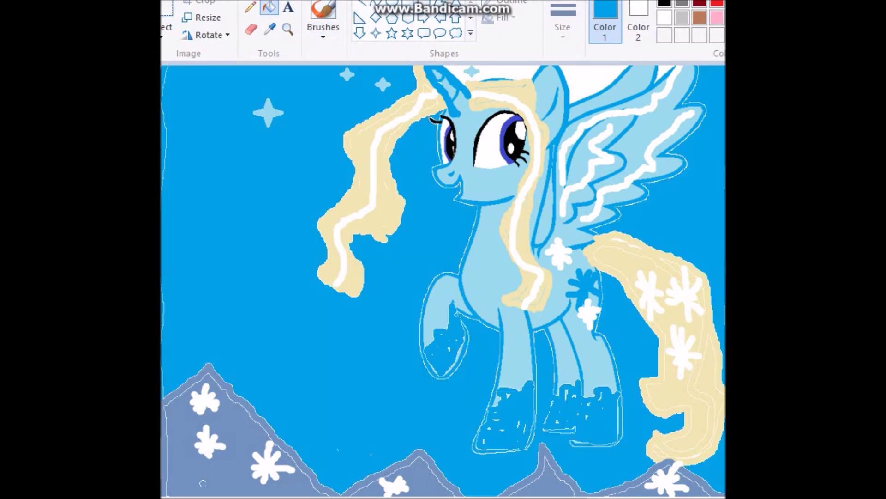
pyautogui.click(584, 76)
pyautogui.click(496, 72)
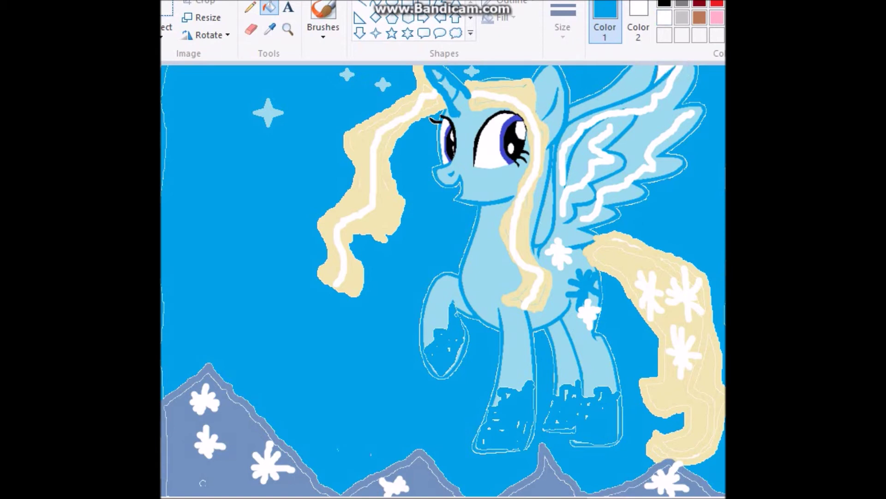
# Step: Undo the sky-blue background fills around the pony
pyautogui.hotkey('ctrl', 'z')
pyautogui.hotkey('ctrl', 'z')
pyautogui.hotkey('ctrl', 'z')
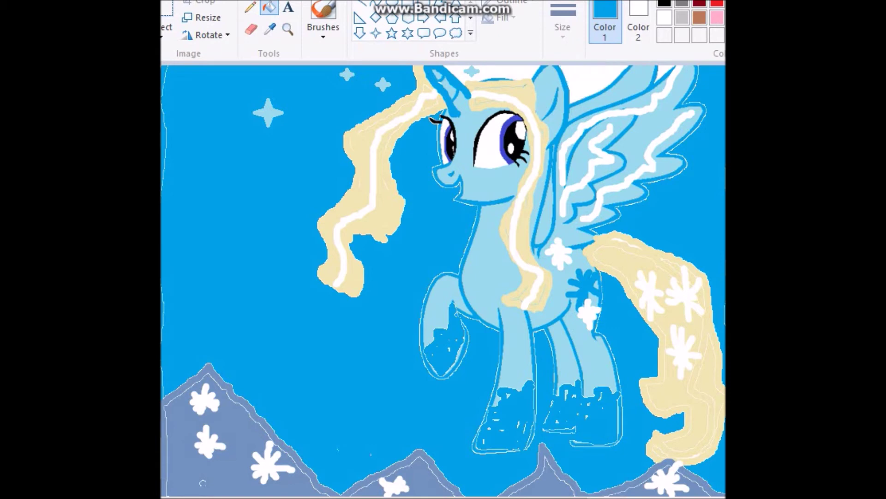
pyautogui.hotkey('ctrl', 'z')
pyautogui.hotkey('ctrl', 'z')
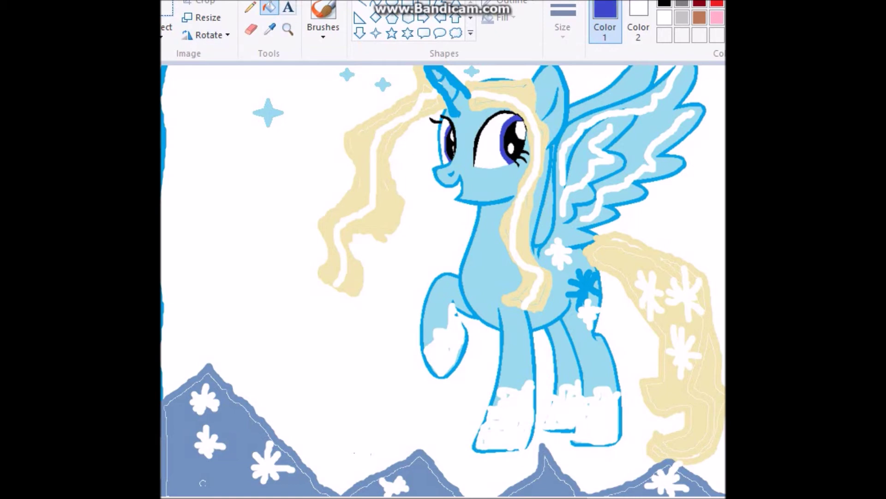
# Step: Undo the sky-blue edge lines and brush an indigo border along the canvas's left, upper and right edges
pyautogui.click(323, 14)
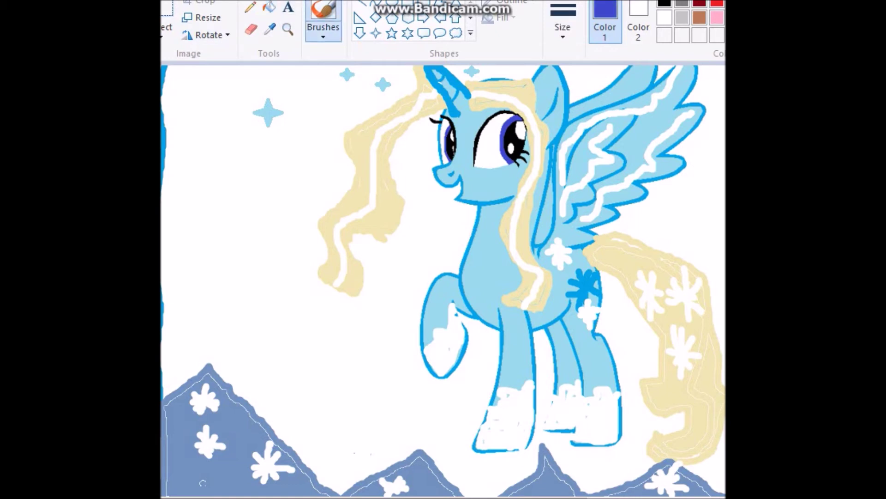
pyautogui.hotkey('ctrl', 'z')
pyautogui.moveTo(163, 402)
pyautogui.mouseDown()
pyautogui.moveTo(170, 111)
pyautogui.moveTo(163, 66)
pyautogui.moveTo(418, 67)
pyautogui.mouseUp()
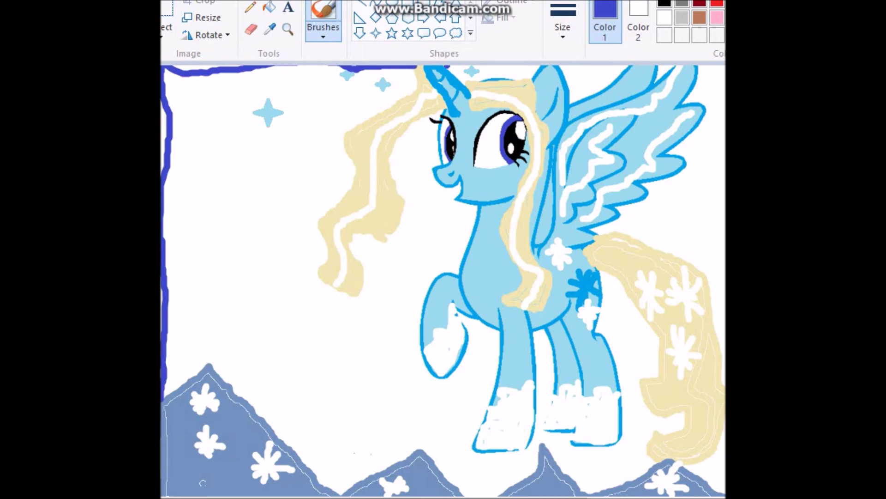
pyautogui.moveTo(725, 90); pyautogui.dragTo(726, 180)
# Step: Fill the white background areas around the pony, wings, tail and mane with indigo
pyautogui.click(269, 7)
pyautogui.click(295, 333)
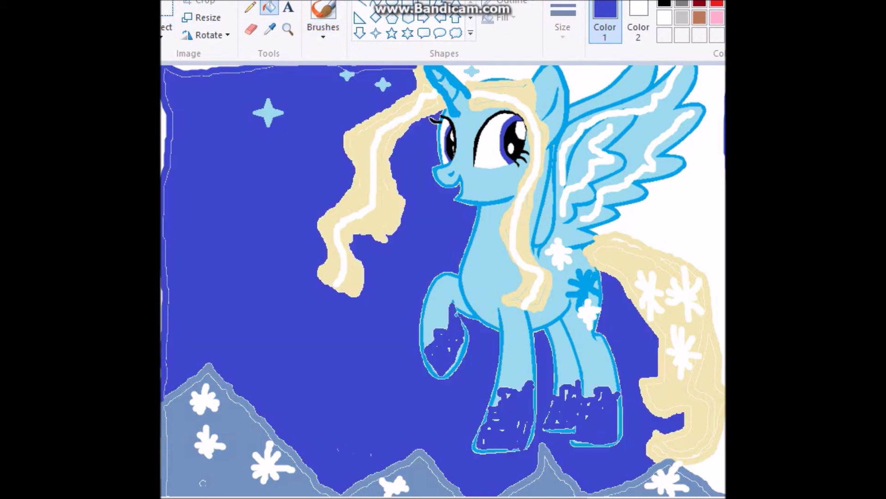
pyautogui.click(683, 208)
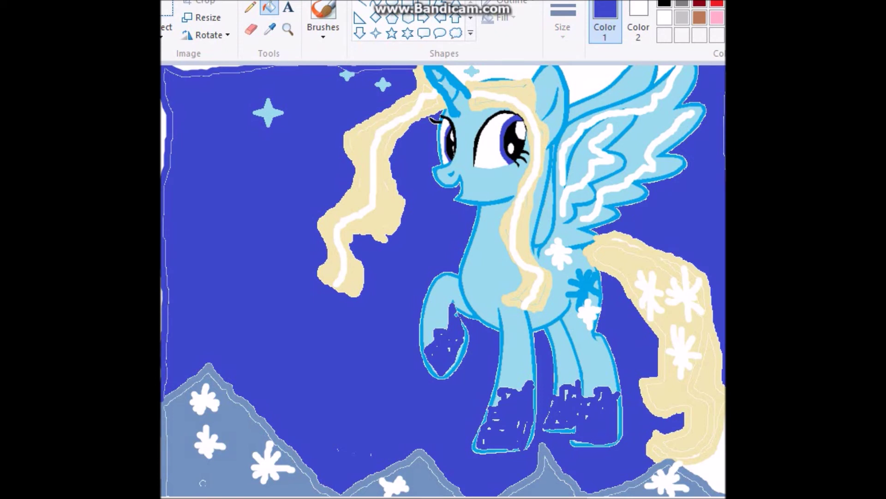
pyautogui.click(711, 471)
pyautogui.click(591, 81)
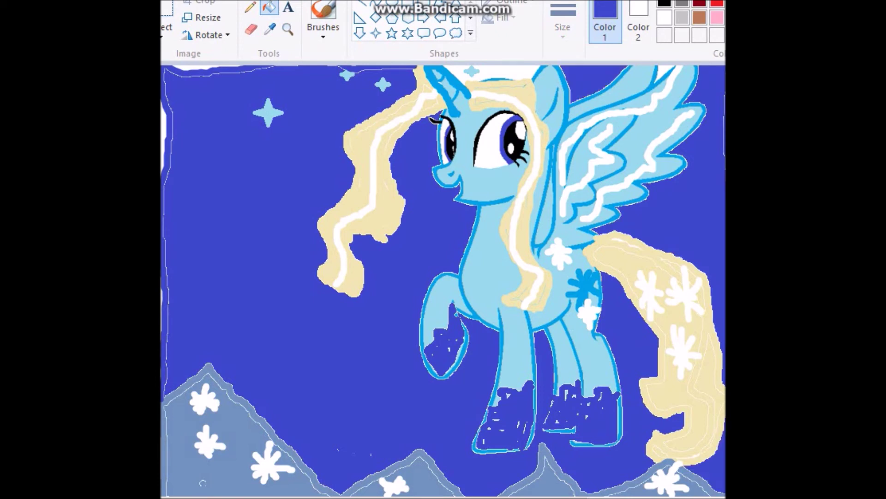
pyautogui.click(504, 73)
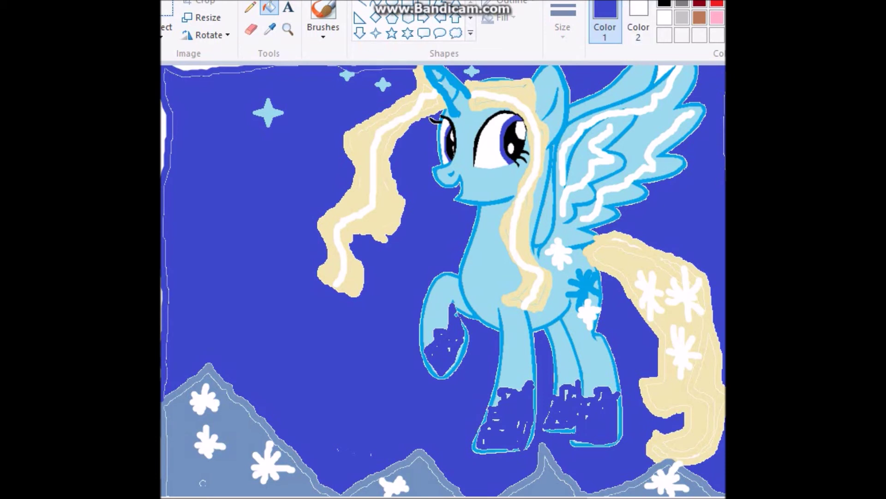
# Step: Brush a puffy white cloud outline below the large star and fill it with white
pyautogui.click(664, 17)
pyautogui.click(323, 18)
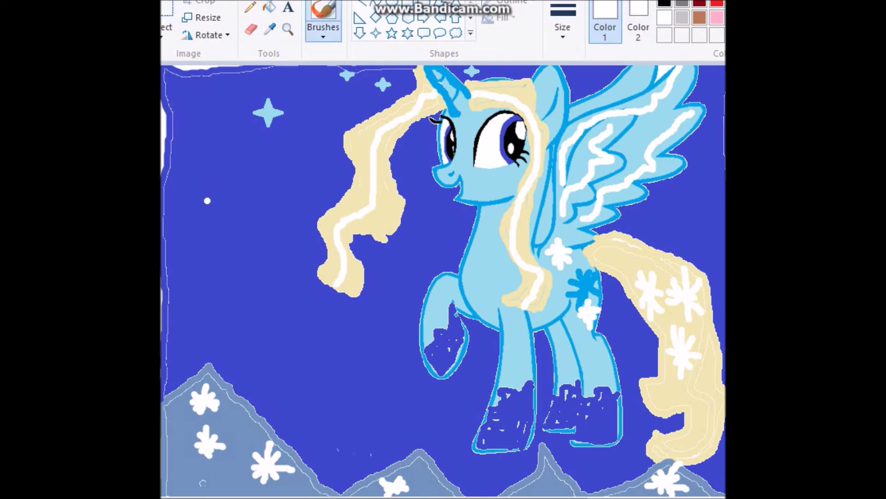
pyautogui.moveTo(229, 214)
pyautogui.mouseDown()
pyautogui.moveTo(280, 216)
pyautogui.moveTo(229, 211)
pyautogui.moveTo(220, 189)
pyautogui.moveTo(237, 189)
pyautogui.moveTo(254, 170)
pyautogui.moveTo(265, 188)
pyautogui.moveTo(283, 179)
pyautogui.moveTo(297, 198)
pyautogui.moveTo(284, 215)
pyautogui.mouseUp()
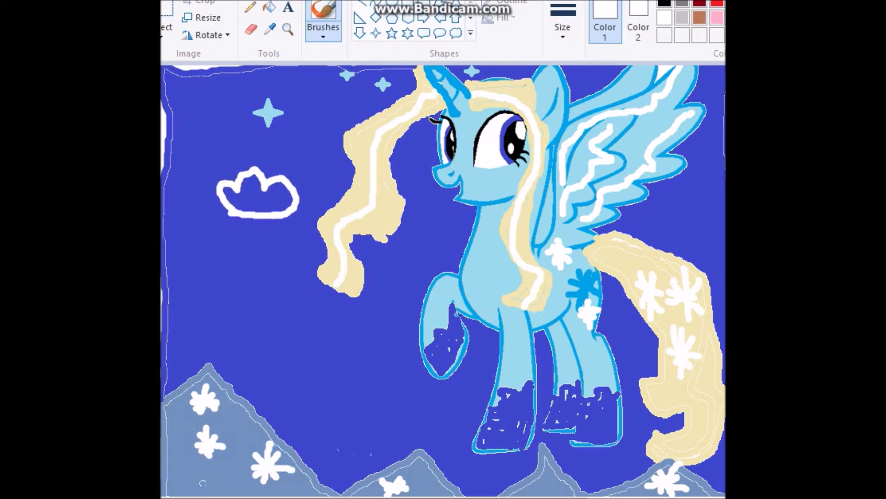
pyautogui.click(269, 6)
pyautogui.click(256, 199)
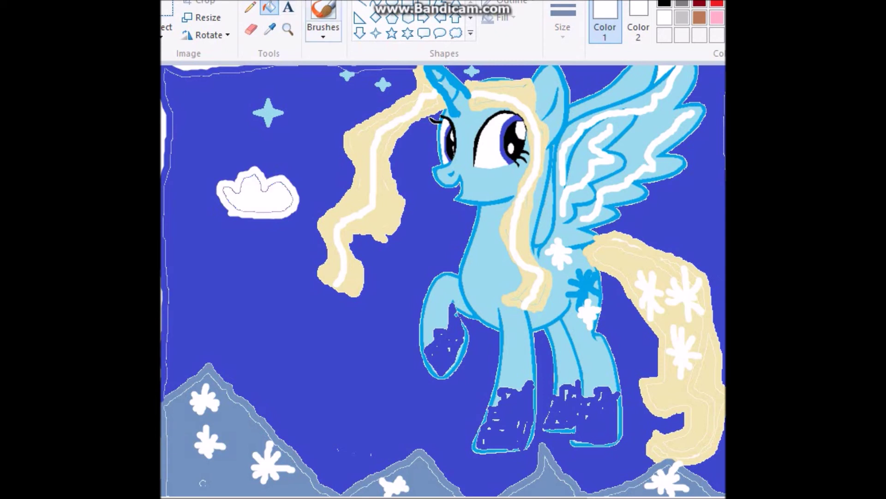
# Step: Paint two more solid white clouds with the brush, one below and one above the first cloud
pyautogui.click(323, 16)
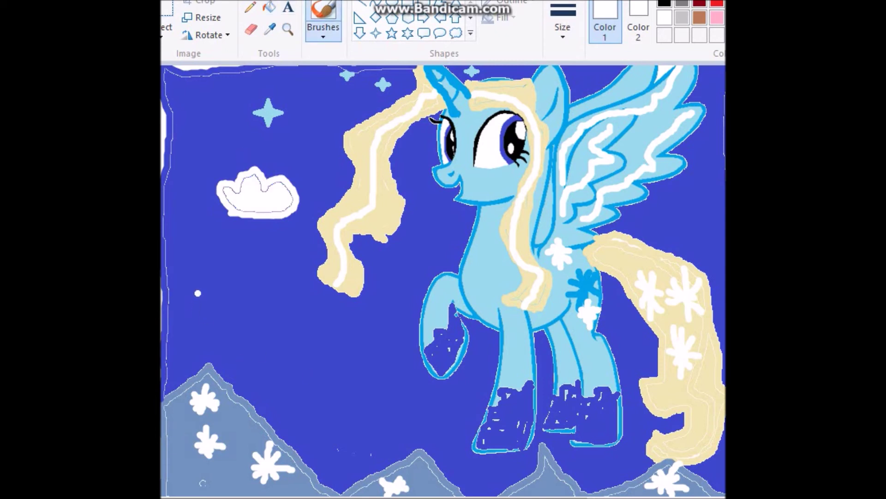
pyautogui.moveTo(204, 296)
pyautogui.mouseDown()
pyautogui.moveTo(250, 293)
pyautogui.moveTo(195, 282)
pyautogui.moveTo(223, 283)
pyautogui.moveTo(231, 263)
pyautogui.moveTo(241, 276)
pyautogui.moveTo(272, 282)
pyautogui.moveTo(245, 289)
pyautogui.moveTo(266, 271)
pyautogui.moveTo(263, 281)
pyautogui.moveTo(276, 241)
pyautogui.moveTo(260, 254)
pyautogui.moveTo(255, 296)
pyautogui.moveTo(247, 279)
pyautogui.moveTo(227, 275)
pyautogui.moveTo(222, 286)
pyautogui.moveTo(227, 273)
pyautogui.moveTo(205, 290)
pyautogui.moveTo(215, 283)
pyautogui.mouseUp()
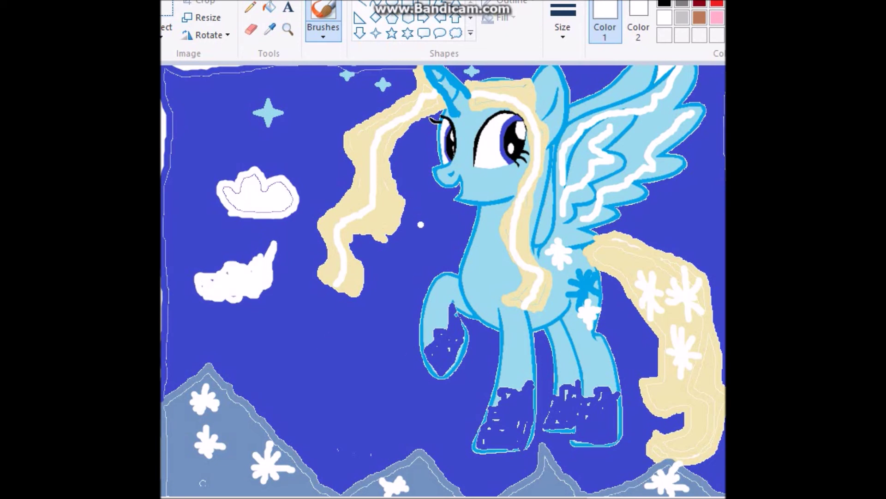
pyautogui.moveTo(196, 139)
pyautogui.mouseDown()
pyautogui.moveTo(240, 143)
pyautogui.moveTo(193, 113)
pyautogui.moveTo(215, 133)
pyautogui.moveTo(247, 121)
pyautogui.moveTo(252, 138)
pyautogui.moveTo(224, 141)
pyautogui.moveTo(196, 122)
pyautogui.moveTo(199, 138)
pyautogui.moveTo(248, 130)
pyautogui.moveTo(221, 132)
pyautogui.moveTo(208, 104)
pyautogui.moveTo(209, 130)
pyautogui.moveTo(217, 133)
pyautogui.mouseUp()
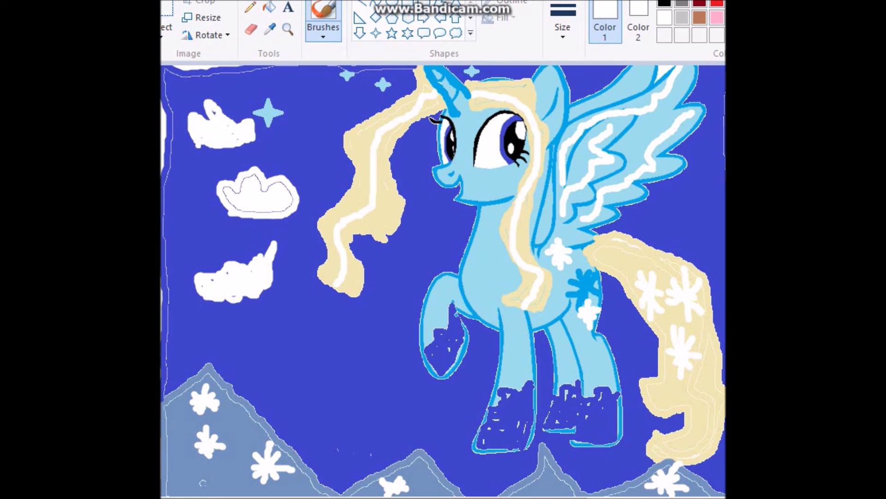
# Step: Brush a larger white cloud outline between the mane and the mountains and fill it with white
pyautogui.moveTo(284, 371); pyautogui.dragTo(356, 369)
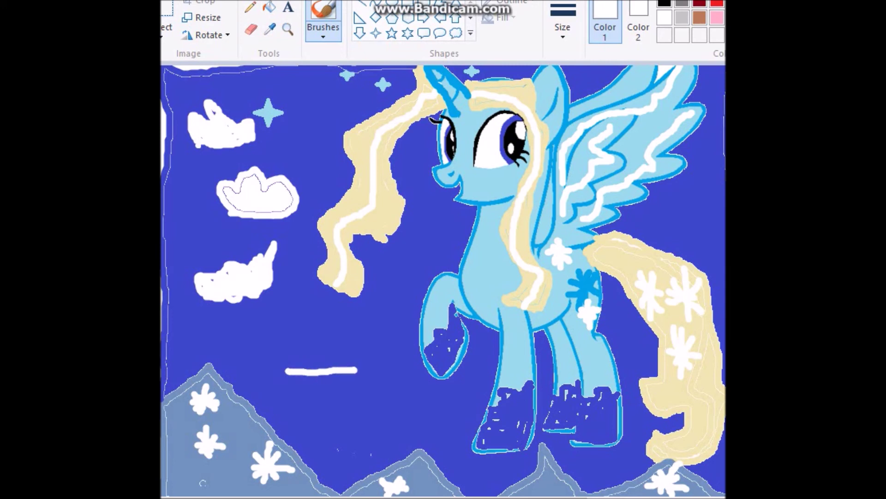
pyautogui.moveTo(285, 372)
pyautogui.mouseDown()
pyautogui.moveTo(276, 355)
pyautogui.moveTo(276, 326)
pyautogui.moveTo(297, 337)
pyautogui.moveTo(317, 309)
pyautogui.moveTo(334, 327)
pyautogui.moveTo(364, 310)
pyautogui.moveTo(372, 329)
pyautogui.moveTo(358, 369)
pyautogui.mouseUp()
pyautogui.click(269, 6)
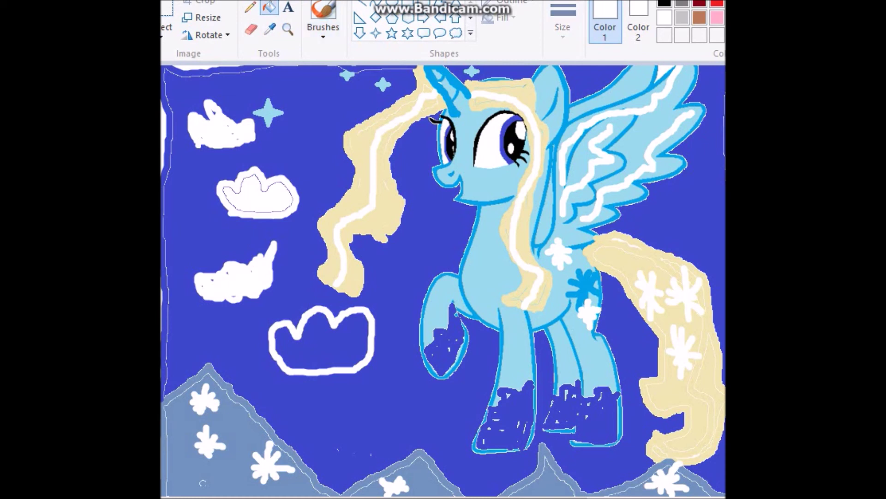
pyautogui.click(321, 348)
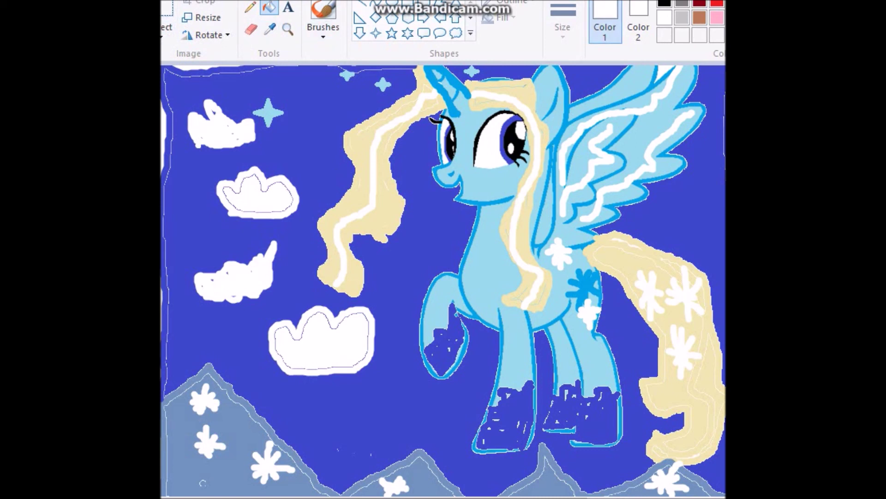
# Step: Add the black text "Let It Go" in the DECODE font below the largest cloud
pyautogui.click(288, 7)
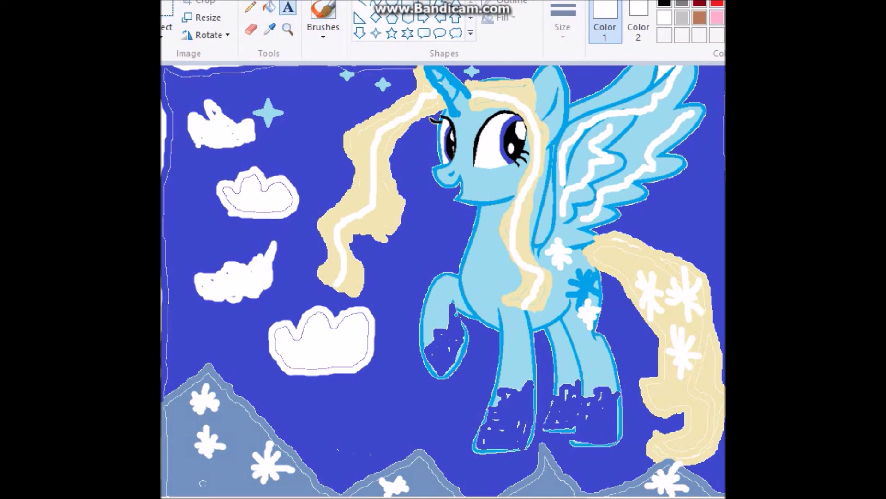
pyautogui.click(665, 3)
pyautogui.moveTo(403, 425); pyautogui.dragTo(724, 426)
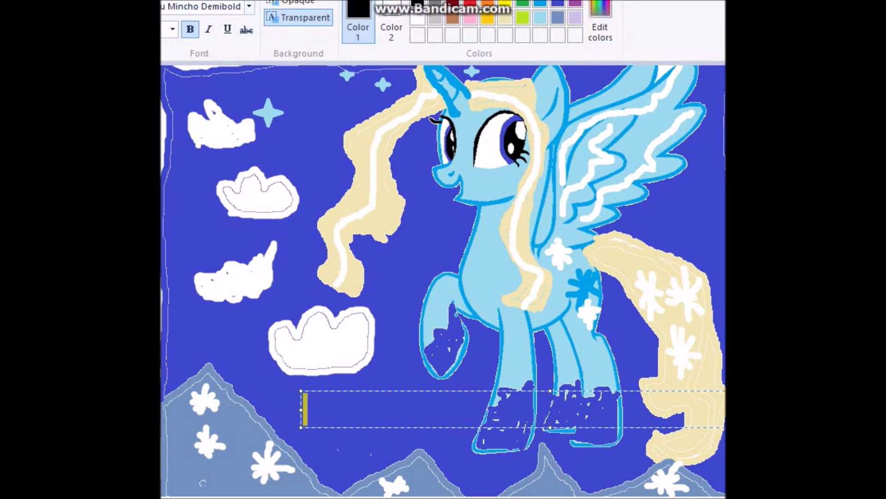
pyautogui.click(249, 6)
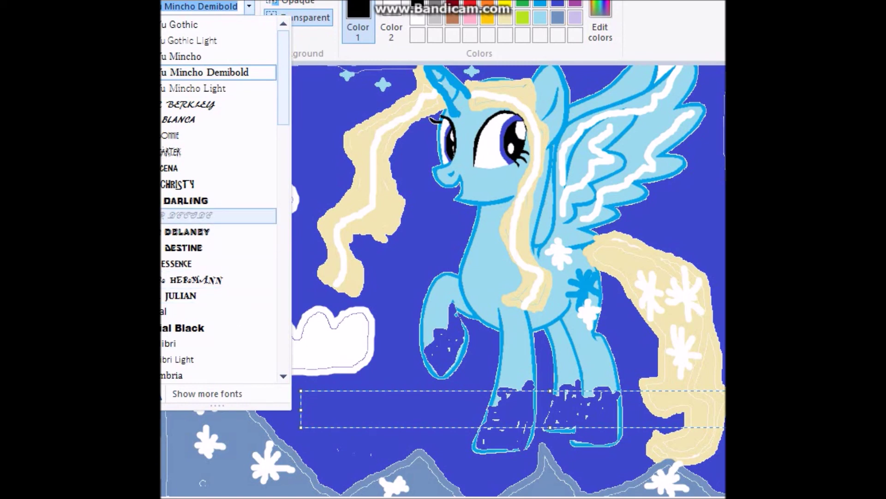
pyautogui.click(217, 215)
pyautogui.write('L')
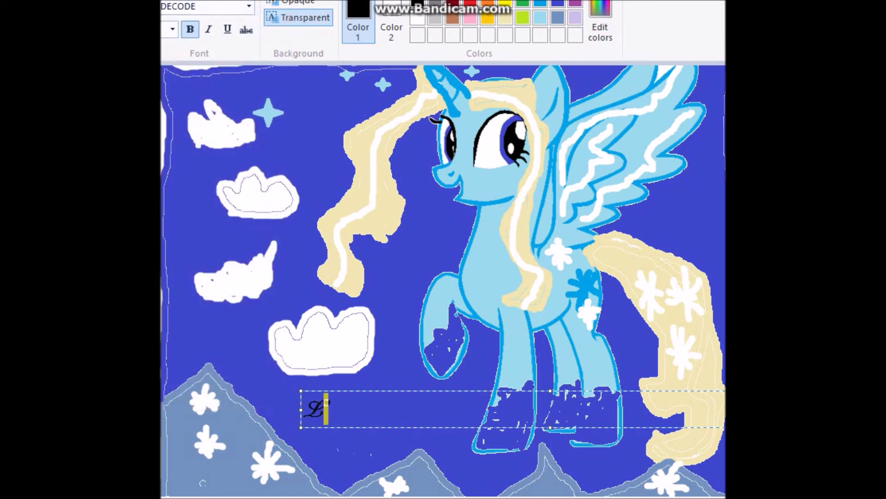
pyautogui.write('et It Go')
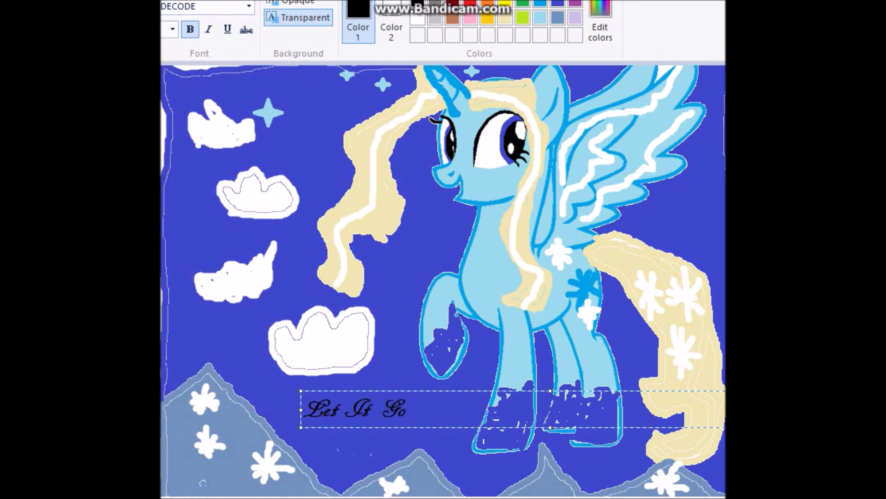
pyautogui.press('Escape')
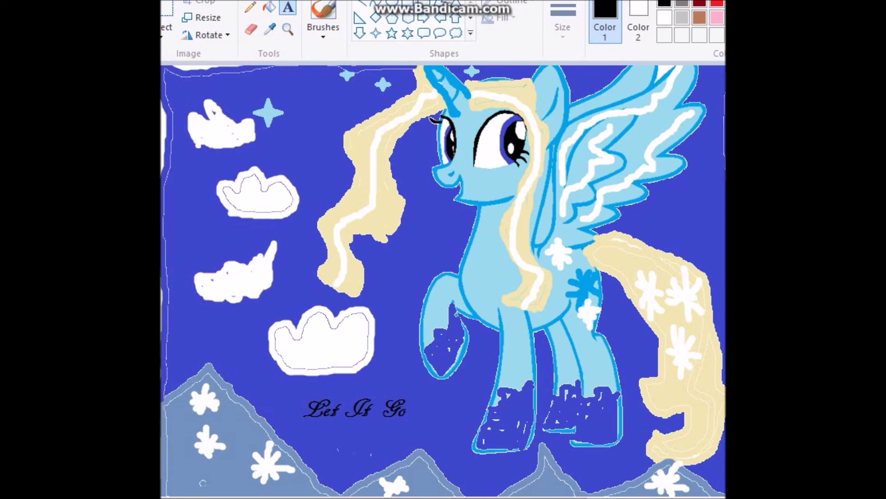